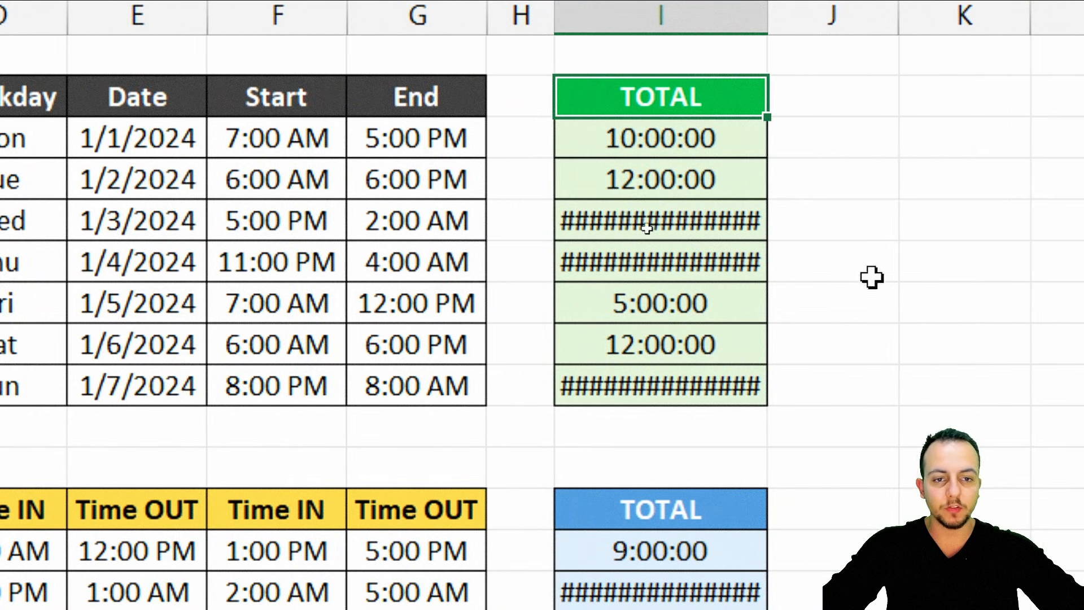
Step: Clear the green TOTAL cells I3:I9 and enter =G3-F3 in I3 to calculate Monday's hours
{"action": "left_click_drag", "start_coordinate": [818, 147], "coordinate": [765, 377]}
{"action": "key", "text": "Delete"}
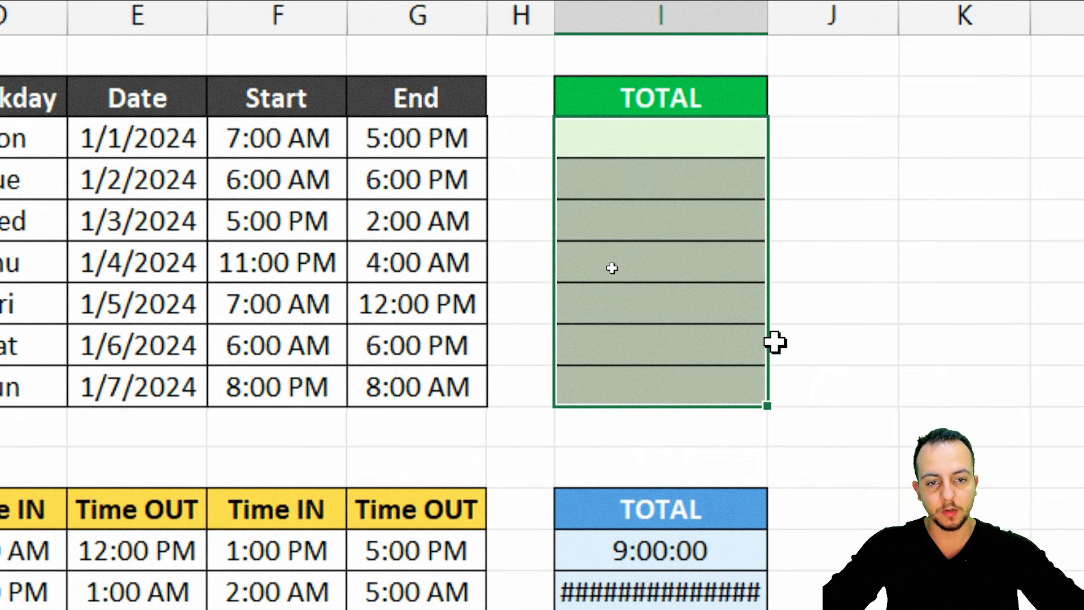
{"action": "left_click", "coordinate": [663, 132]}
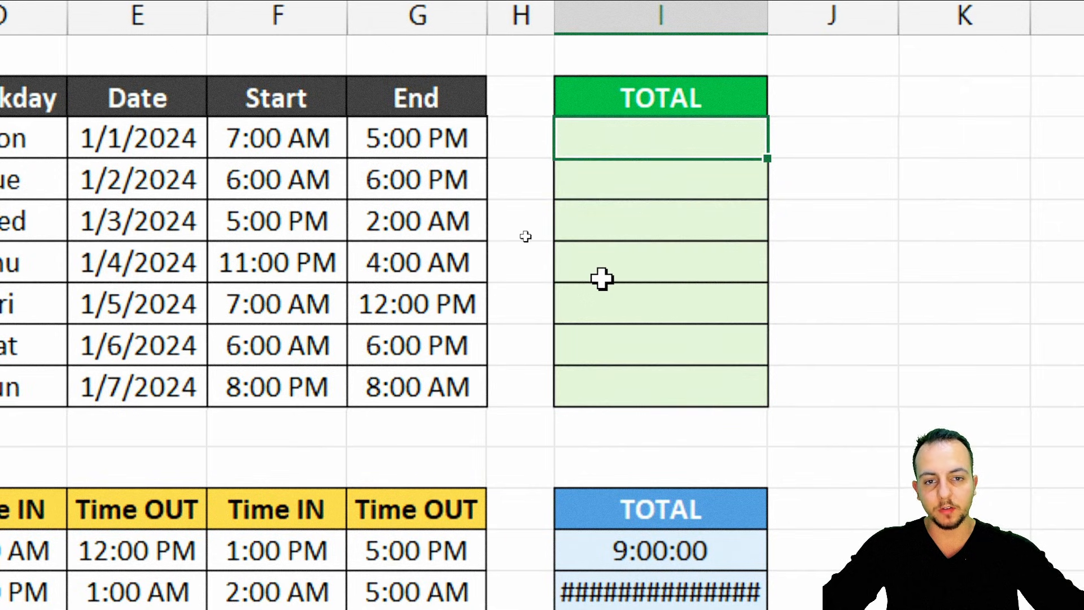
{"action": "type", "text": "="}
{"action": "left_click", "coordinate": [441, 140]}
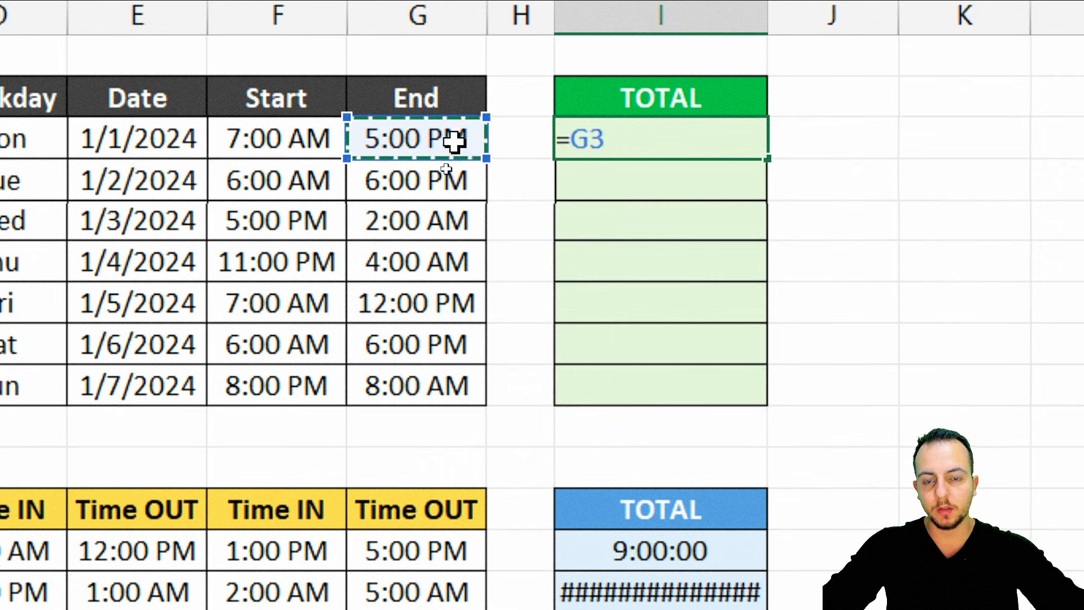
{"action": "type", "text": "-"}
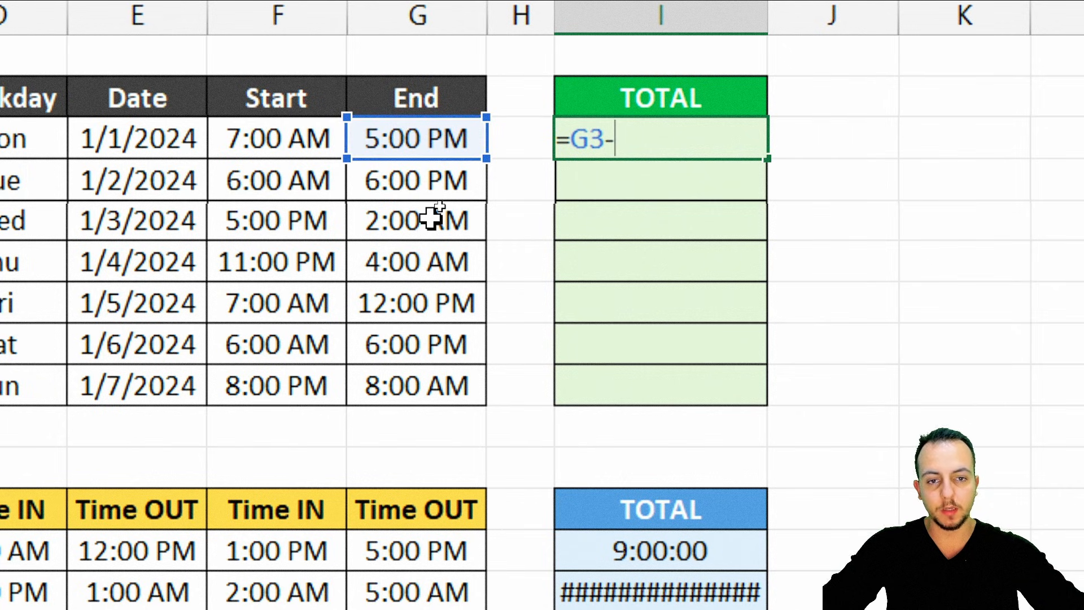
{"action": "left_click", "coordinate": [333, 136]}
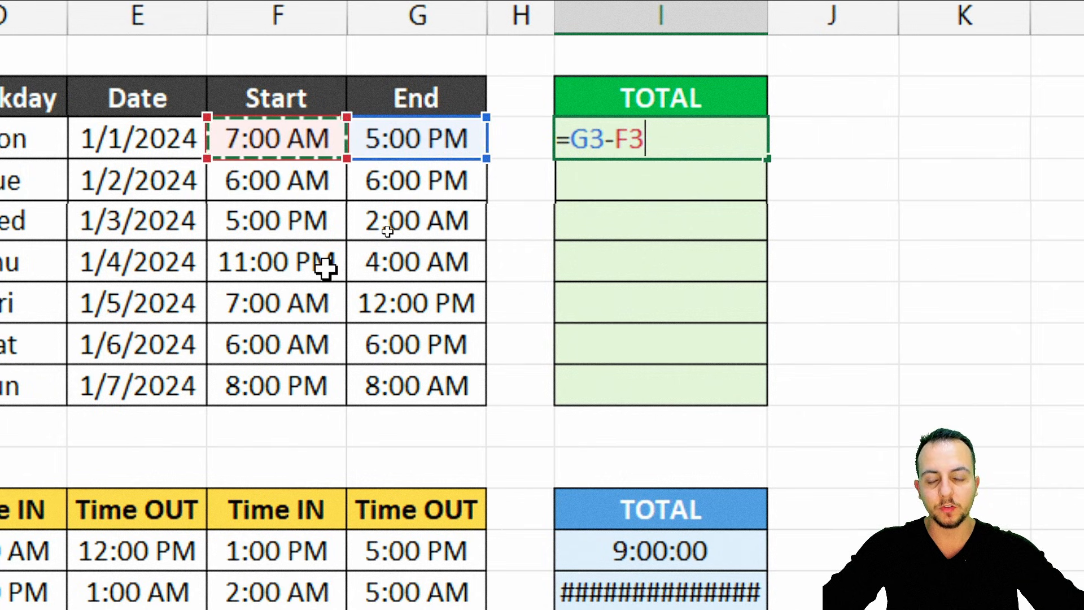
{"action": "key", "text": "Return"}
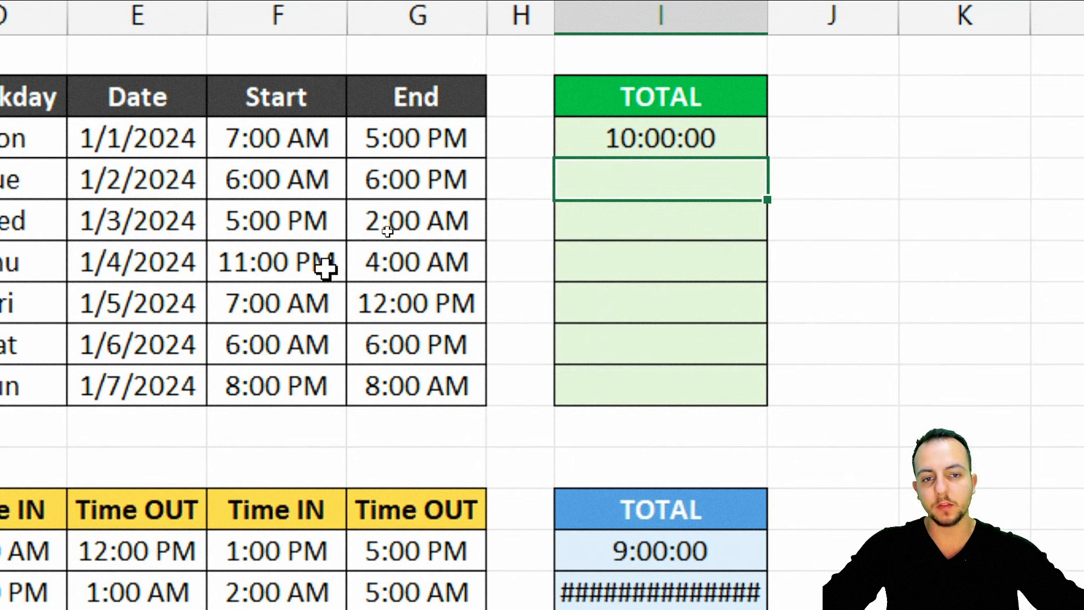
Step: Mark Monday's start time, end time and total on screen with red boxes and arrows
{"action": "key", "text": "ctrl+2"}
{"action": "left_click_drag", "start_coordinate": [598, 139], "coordinate": [482, 193]}
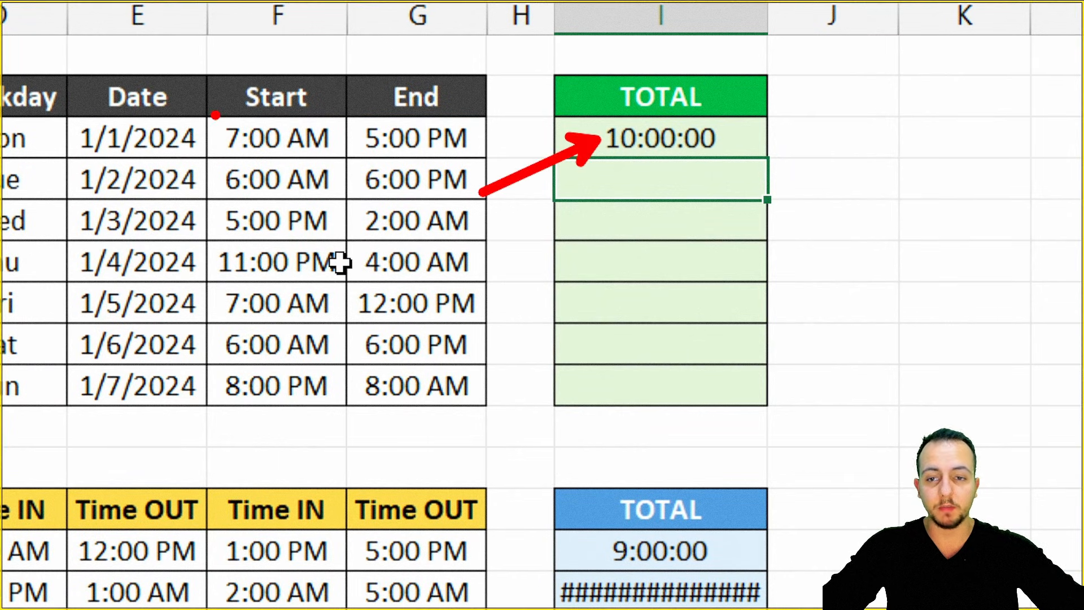
{"action": "left_click_drag", "start_coordinate": [216, 115], "coordinate": [340, 161]}
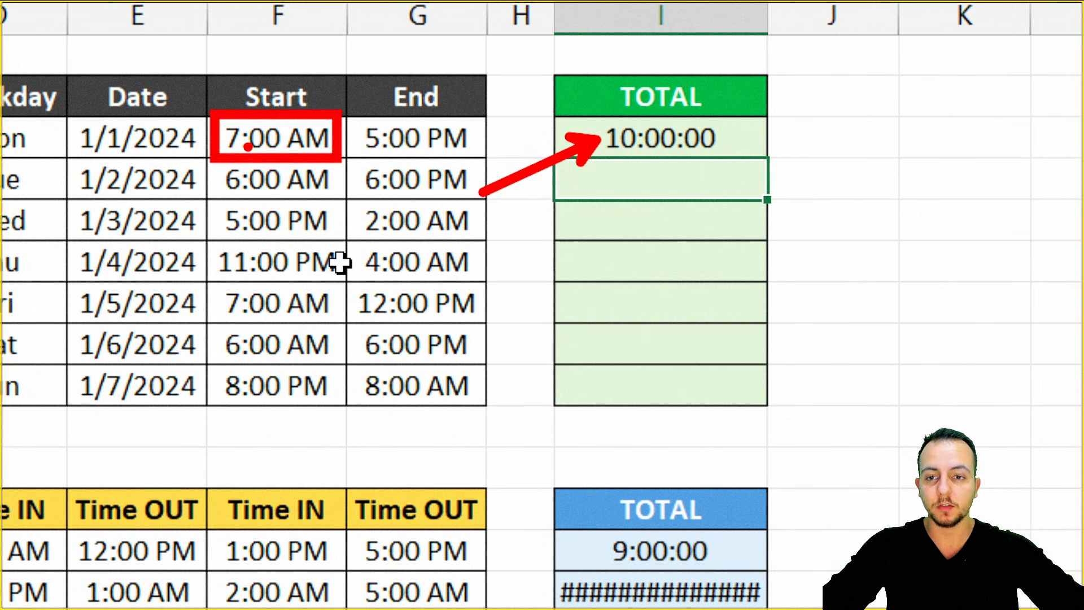
{"action": "left_click_drag", "start_coordinate": [363, 109], "coordinate": [473, 162]}
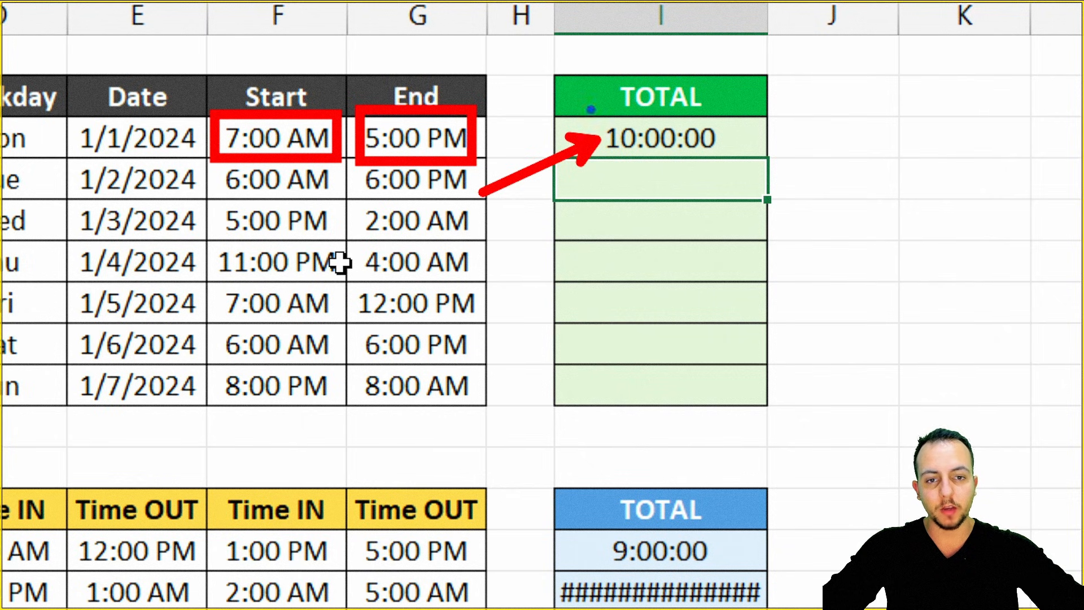
{"action": "left_click_drag", "start_coordinate": [587, 108], "coordinate": [740, 162]}
{"action": "left_click_drag", "start_coordinate": [892, 208], "coordinate": [746, 161]}
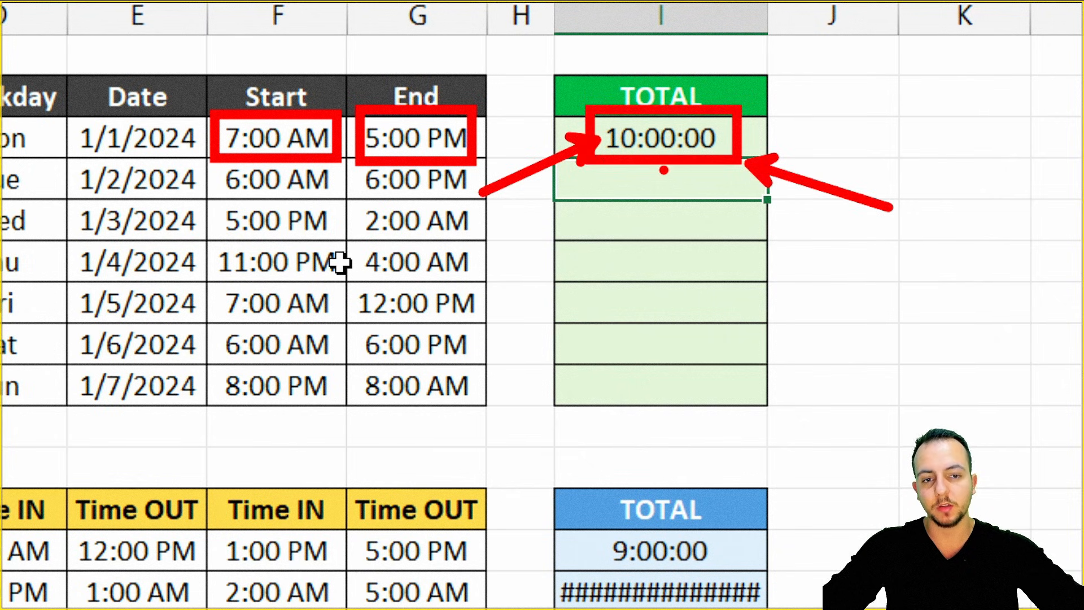
{"action": "left_click_drag", "start_coordinate": [501, 107], "coordinate": [606, 48]}
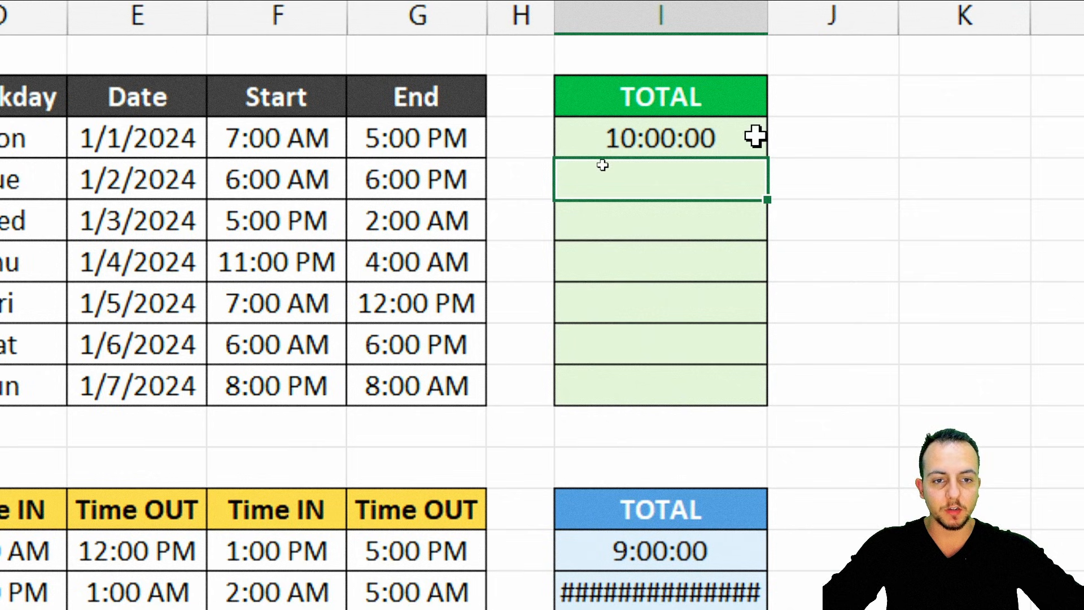
{"action": "left_click", "coordinate": [752, 139]}
{"action": "left_click", "coordinate": [692, 172]}
{"action": "key", "text": "shift+space"}
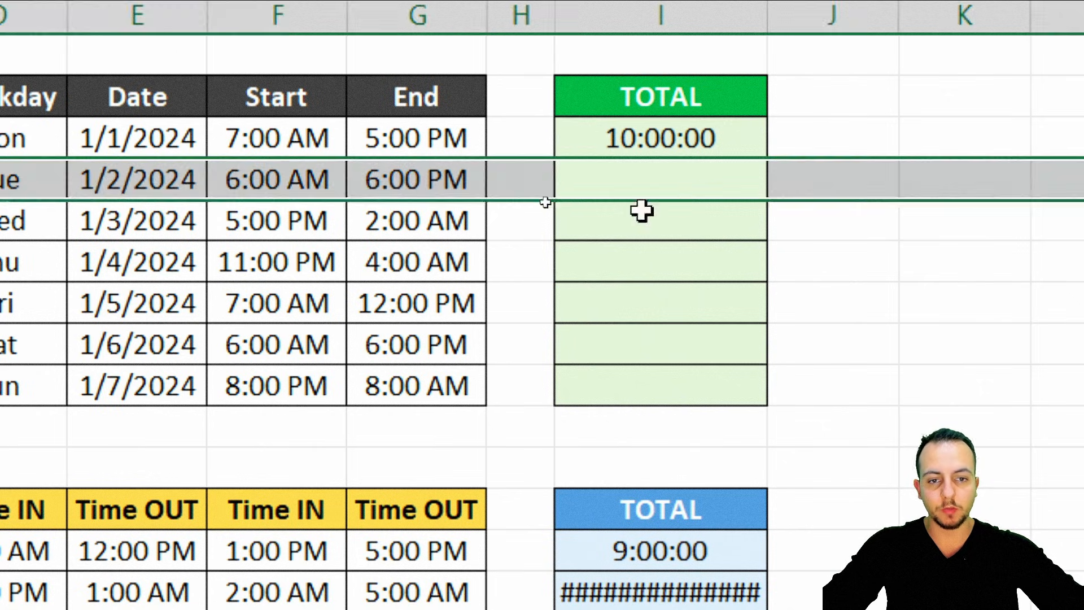
{"action": "left_click", "coordinate": [638, 217]}
{"action": "key", "text": "shift+space"}
{"action": "left_click", "coordinate": [607, 273]}
{"action": "key", "text": "shift+space"}
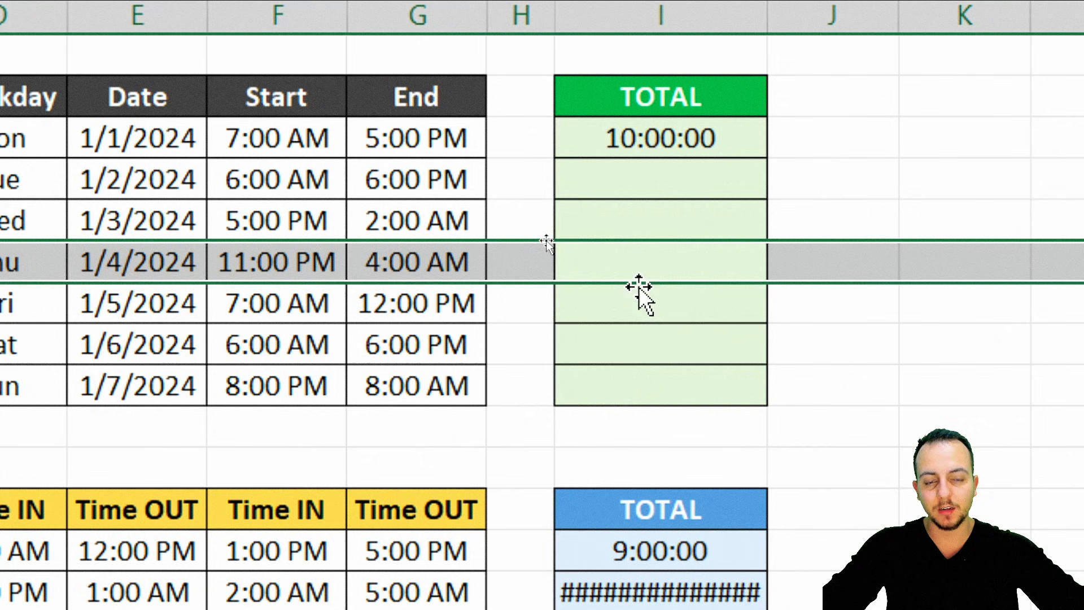
Step: Fill the time-difference formula in I3 down through I9 for the remaining weekdays
{"action": "left_click", "coordinate": [753, 141]}
{"action": "left_click_drag", "start_coordinate": [772, 160], "coordinate": [726, 394]}
{"action": "left_click", "coordinate": [731, 100]}
Step: Point out the Wednesday, Thursday and Sunday totals with red arrows and boxes, and erase the marks
{"action": "key", "text": "ctrl+2"}
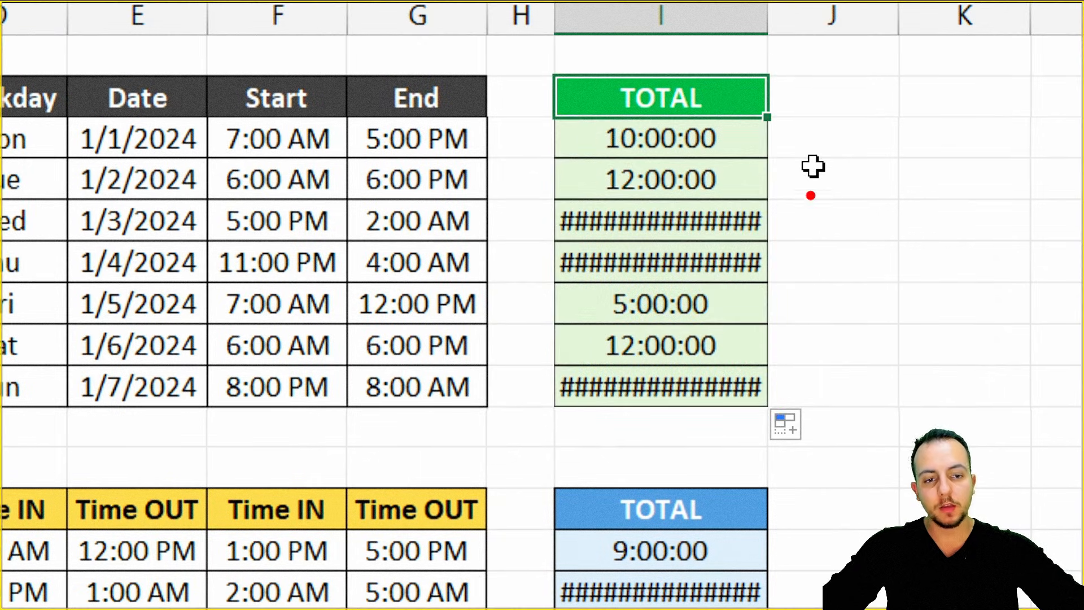
{"action": "left_click_drag", "start_coordinate": [790, 224], "coordinate": [856, 176]}
{"action": "left_click_drag", "start_coordinate": [798, 269], "coordinate": [905, 209]}
{"action": "left_click_drag", "start_coordinate": [776, 384], "coordinate": [866, 322]}
{"action": "left_click_drag", "start_coordinate": [543, 366], "coordinate": [773, 411]}
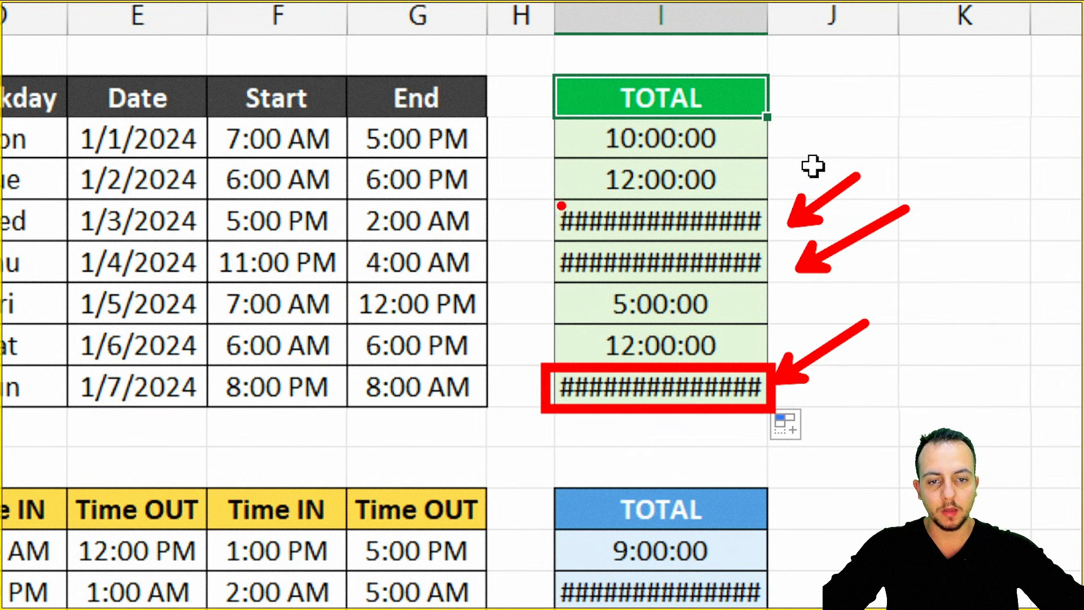
{"action": "left_click_drag", "start_coordinate": [538, 194], "coordinate": [782, 288]}
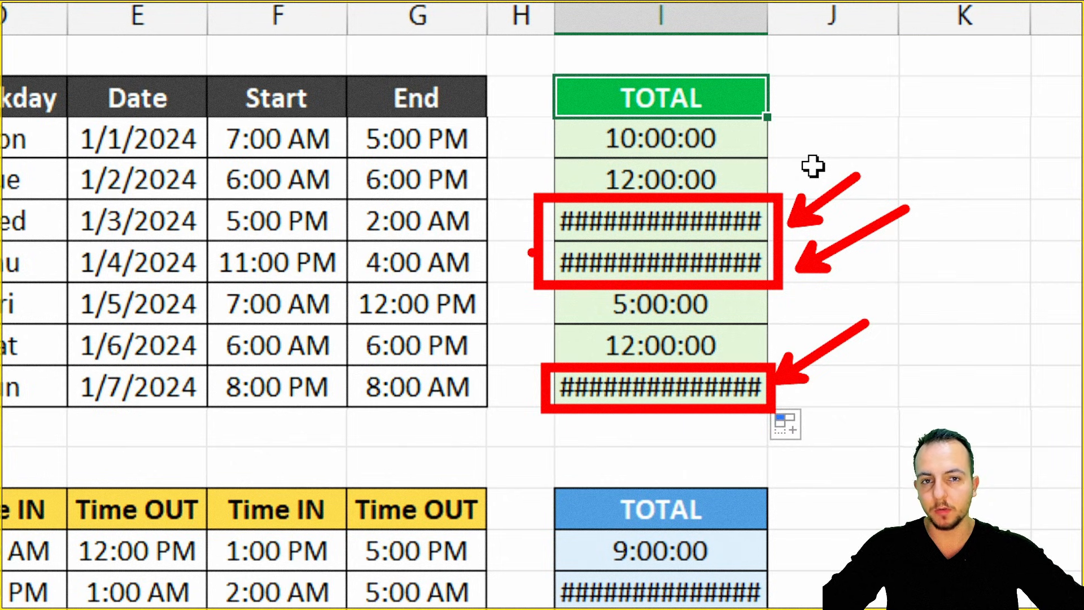
{"action": "key", "text": "ctrl+z"}
{"action": "key", "text": "ctrl+z"}
{"action": "key", "text": "ctrl+z"}
{"action": "key", "text": "ctrl+z"}
{"action": "key", "text": "ctrl+z"}
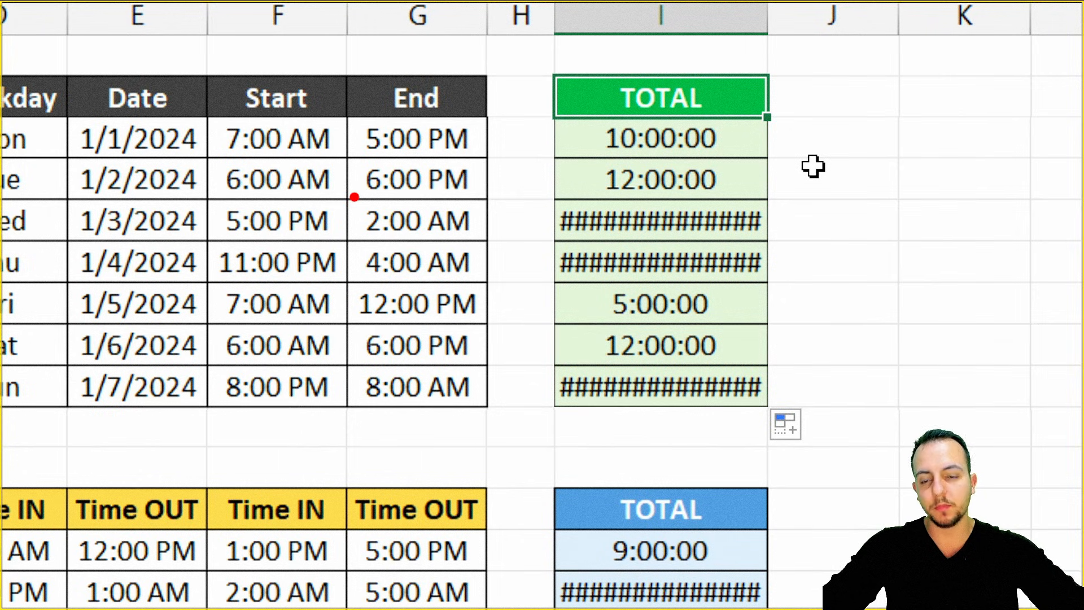
Step: Handwrite the example subtraction 10 - 2 = 8 beside the green TOTAL column and erase it
{"action": "mouse_move", "coordinate": [851, 155]}
{"action": "left_mouse_down"}
{"action": "mouse_move", "coordinate": [888, 135]}
{"action": "mouse_move", "coordinate": [877, 104]}
{"action": "mouse_move", "coordinate": [919, 108]}
{"action": "left_mouse_up"}
{"action": "mouse_move", "coordinate": [836, 208]}
{"action": "left_mouse_down"}
{"action": "mouse_move", "coordinate": [923, 212]}
{"action": "mouse_move", "coordinate": [945, 239]}
{"action": "left_mouse_up"}
{"action": "left_click_drag", "start_coordinate": [835, 255], "coordinate": [949, 255]}
{"action": "mouse_move", "coordinate": [896, 288]}
{"action": "left_mouse_down"}
{"action": "mouse_move", "coordinate": [875, 295]}
{"action": "mouse_move", "coordinate": [903, 338]}
{"action": "mouse_move", "coordinate": [898, 309]}
{"action": "mouse_move", "coordinate": [772, 306]}
{"action": "left_mouse_up"}
{"action": "key", "text": "ctrl+z"}
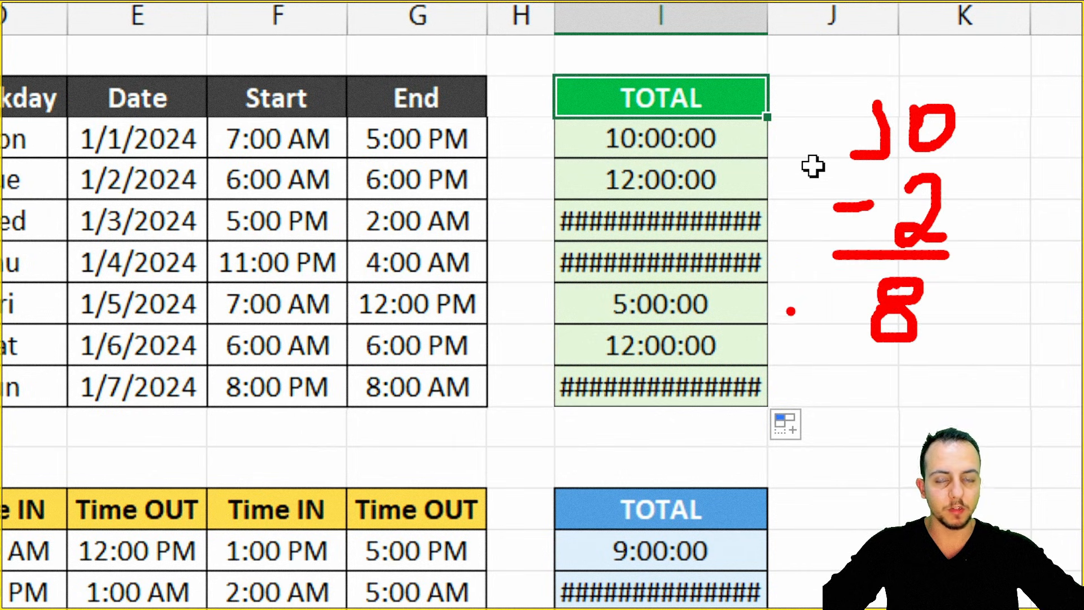
{"action": "key", "text": "ctrl+z"}
{"action": "key", "text": "ctrl+z"}
{"action": "key", "text": "ctrl+z"}
{"action": "key", "text": "ctrl+z"}
{"action": "key", "text": "ctrl+z"}
{"action": "key", "text": "ctrl+z"}
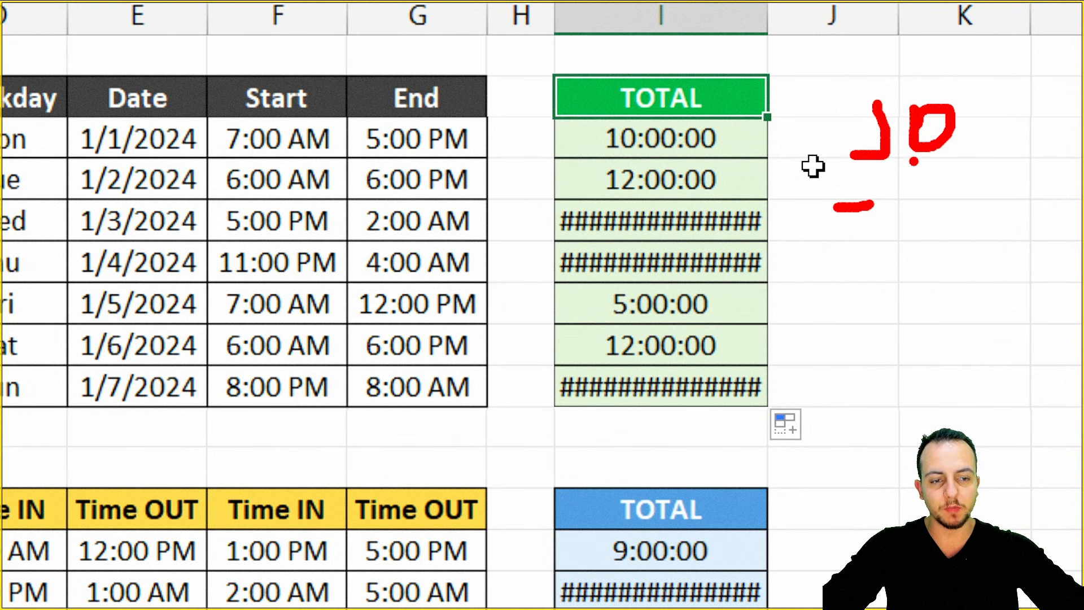
{"action": "key", "text": "ctrl+z"}
Step: Handwrite the reversed example 2 - 10 = -8 with an arrow at the result, and erase it
{"action": "mouse_move", "coordinate": [891, 130]}
{"action": "left_mouse_down"}
{"action": "mouse_move", "coordinate": [876, 170]}
{"action": "mouse_move", "coordinate": [940, 180]}
{"action": "left_mouse_up"}
{"action": "mouse_move", "coordinate": [822, 242]}
{"action": "left_mouse_down"}
{"action": "mouse_move", "coordinate": [877, 242]}
{"action": "mouse_move", "coordinate": [882, 276]}
{"action": "left_mouse_up"}
{"action": "left_click_drag", "start_coordinate": [915, 242], "coordinate": [909, 275]}
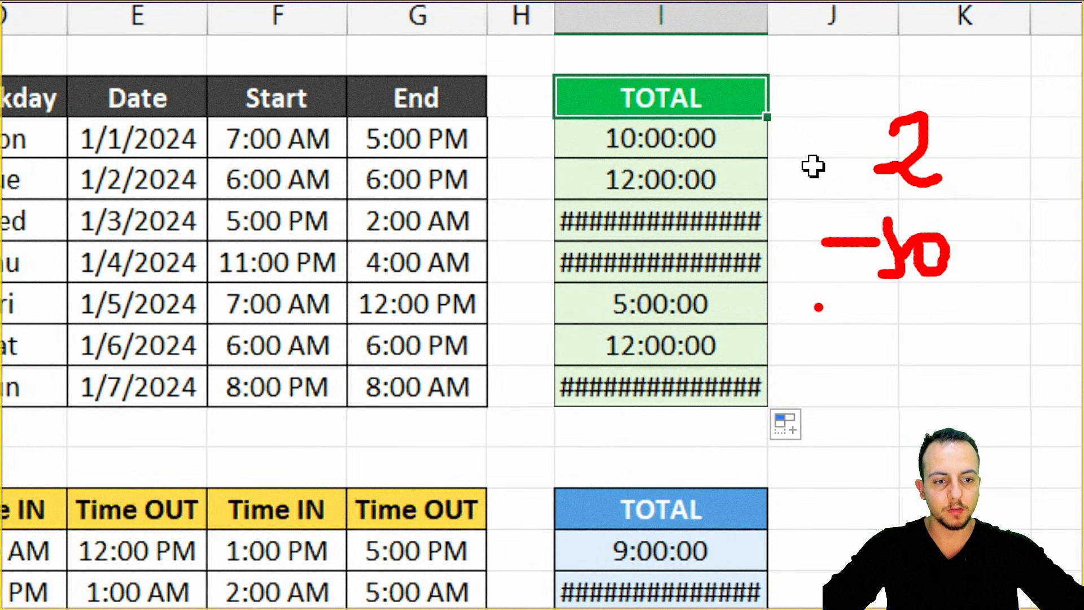
{"action": "left_click_drag", "start_coordinate": [816, 308], "coordinate": [947, 306]}
{"action": "key", "text": "ctrl+z"}
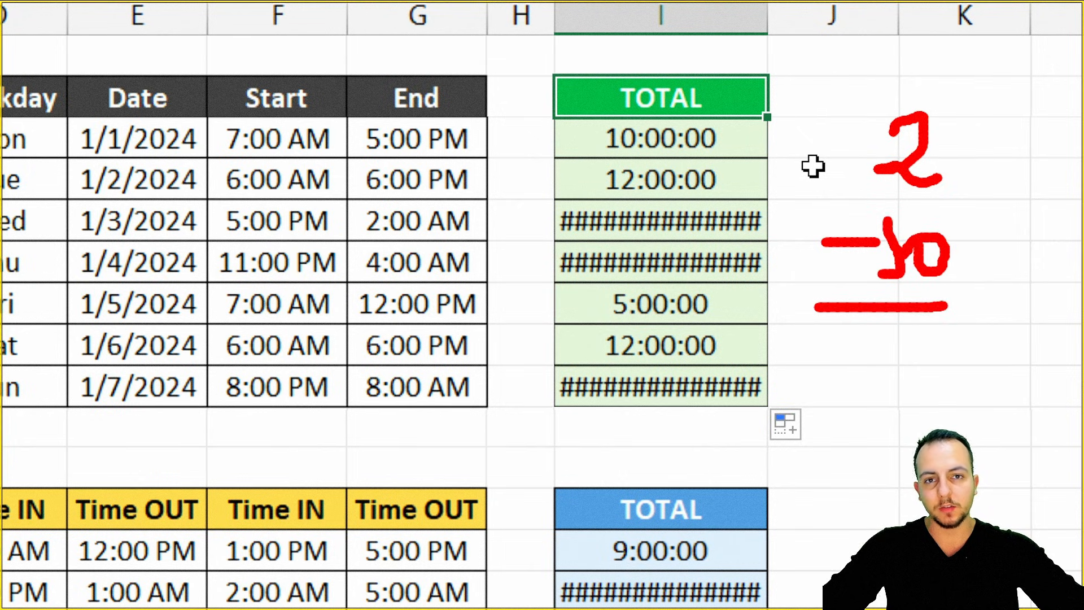
{"action": "mouse_move", "coordinate": [816, 378]}
{"action": "left_mouse_down"}
{"action": "mouse_move", "coordinate": [930, 343]}
{"action": "mouse_move", "coordinate": [897, 338]}
{"action": "left_mouse_up"}
{"action": "left_click_drag", "start_coordinate": [1035, 273], "coordinate": [952, 356]}
{"action": "left_click_drag", "start_coordinate": [959, 327], "coordinate": [982, 351]}
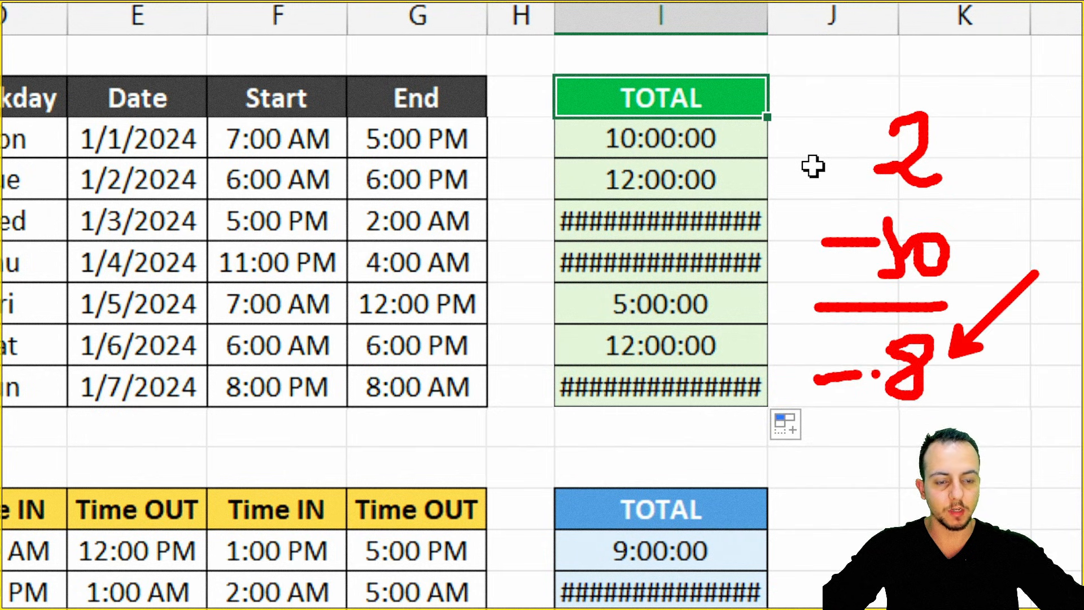
{"action": "key", "text": "ctrl+z"}
{"action": "key", "text": "ctrl+z"}
{"action": "key", "text": "ctrl+z"}
{"action": "key", "text": "ctrl+z"}
{"action": "key", "text": "ctrl+z"}
{"action": "key", "text": "ctrl+z"}
{"action": "key", "text": "ctrl+z"}
{"action": "key", "text": "ctrl+z"}
{"action": "key", "text": "ctrl+z"}
{"action": "key", "text": "ctrl+z"}
{"action": "key", "text": "ctrl+z"}
{"action": "key", "text": "ctrl+z"}
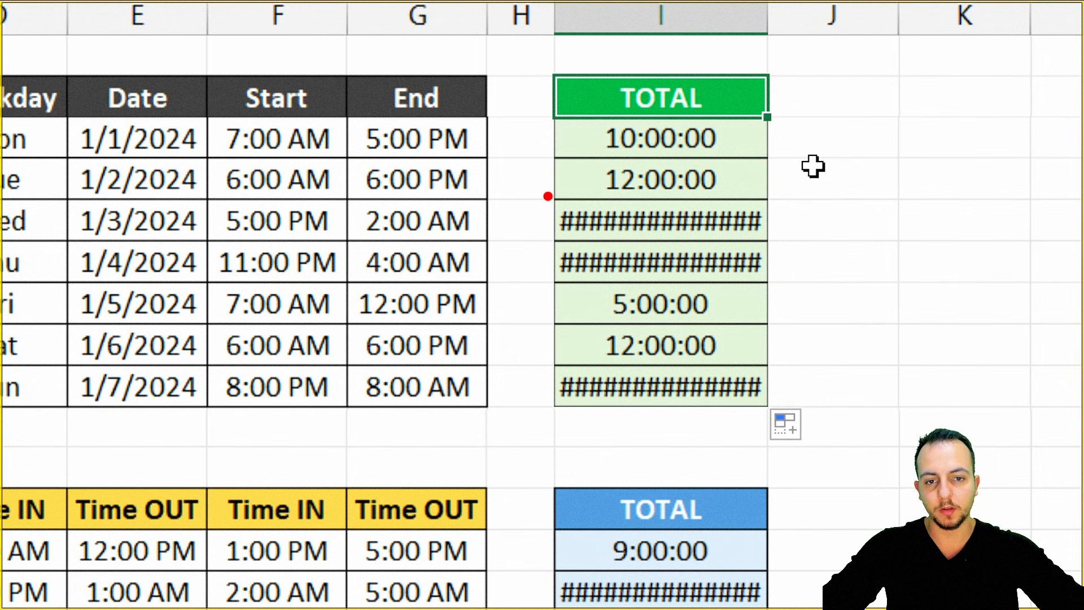
Step: Box the Wednesday and Thursday totals in red, erase those marks, and box Wednesday's start and end times
{"action": "mouse_move", "coordinate": [544, 192]}
{"action": "left_mouse_down"}
{"action": "mouse_move", "coordinate": [762, 294]}
{"action": "mouse_move", "coordinate": [781, 291]}
{"action": "left_mouse_up"}
{"action": "left_click_drag", "start_coordinate": [883, 214], "coordinate": [797, 265]}
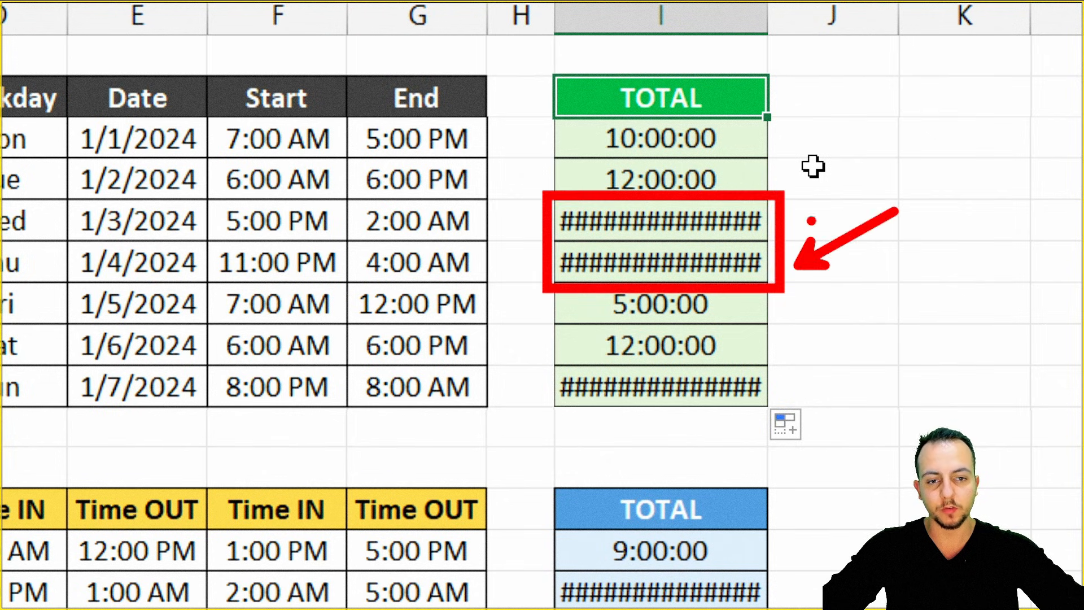
{"action": "key", "text": "ctrl+z"}
{"action": "key", "text": "ctrl+z"}
{"action": "key", "text": "ctrl+z"}
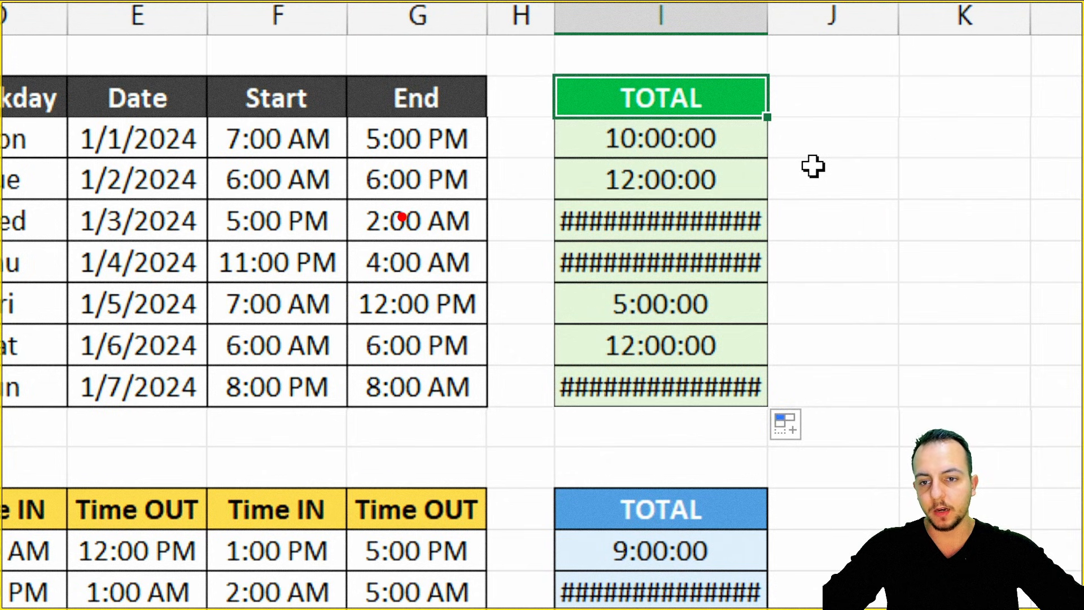
{"action": "left_click_drag", "start_coordinate": [208, 190], "coordinate": [343, 246]}
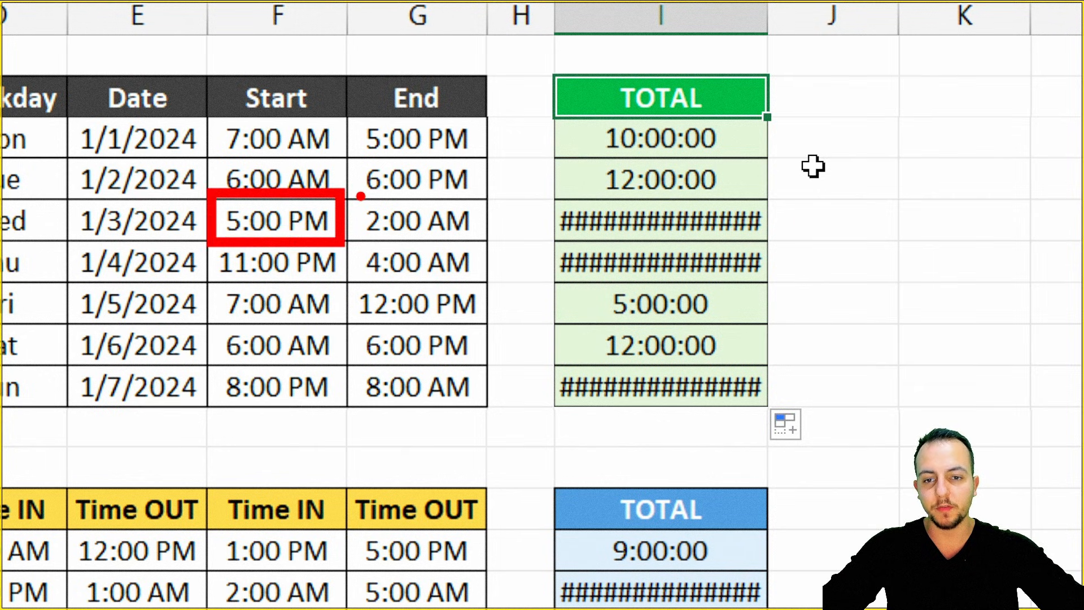
{"action": "left_click_drag", "start_coordinate": [360, 196], "coordinate": [480, 246]}
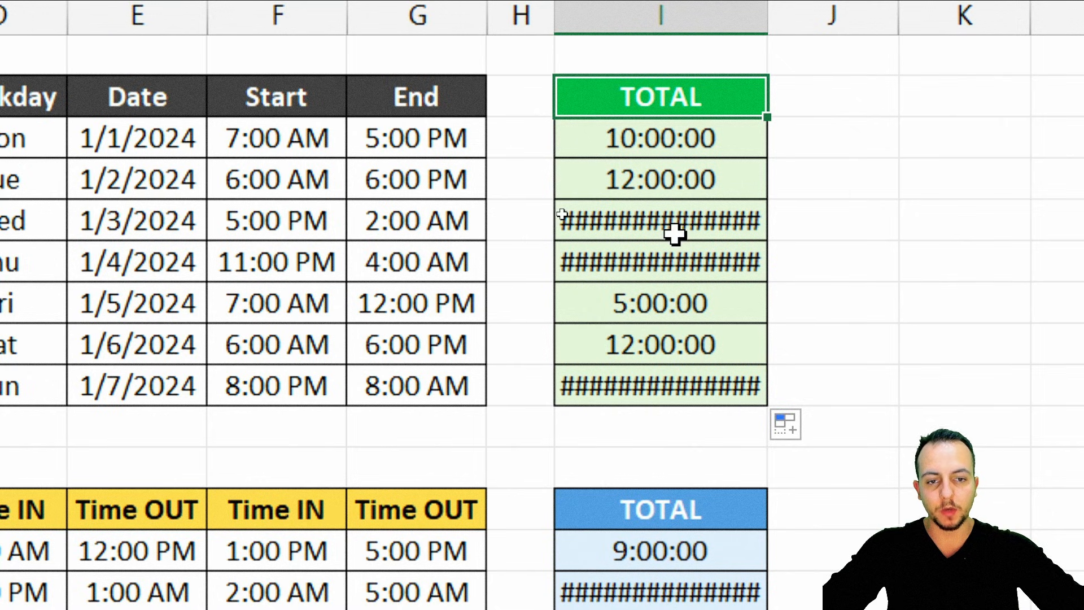
Step: Open the formula in I5 and mark it and Wednesday's start and end times in red to examine its references
{"action": "double_click", "coordinate": [675, 235]}
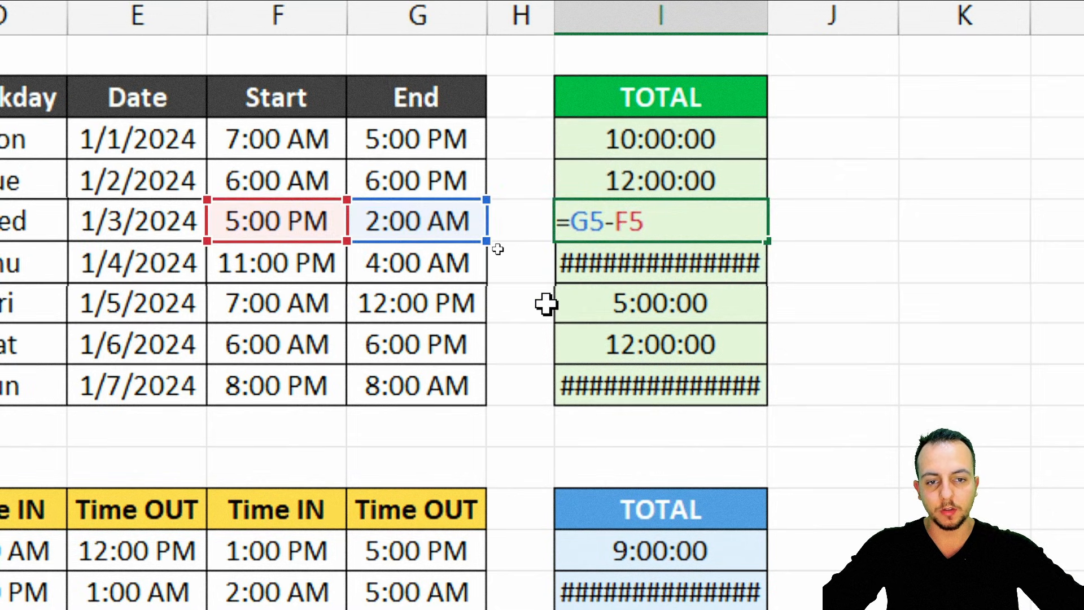
{"action": "key", "text": "ctrl+2"}
{"action": "left_click_drag", "start_coordinate": [661, 228], "coordinate": [806, 270]}
{"action": "key", "text": "e"}
{"action": "left_click_drag", "start_coordinate": [356, 197], "coordinate": [489, 247]}
{"action": "left_click_drag", "start_coordinate": [217, 189], "coordinate": [341, 248]}
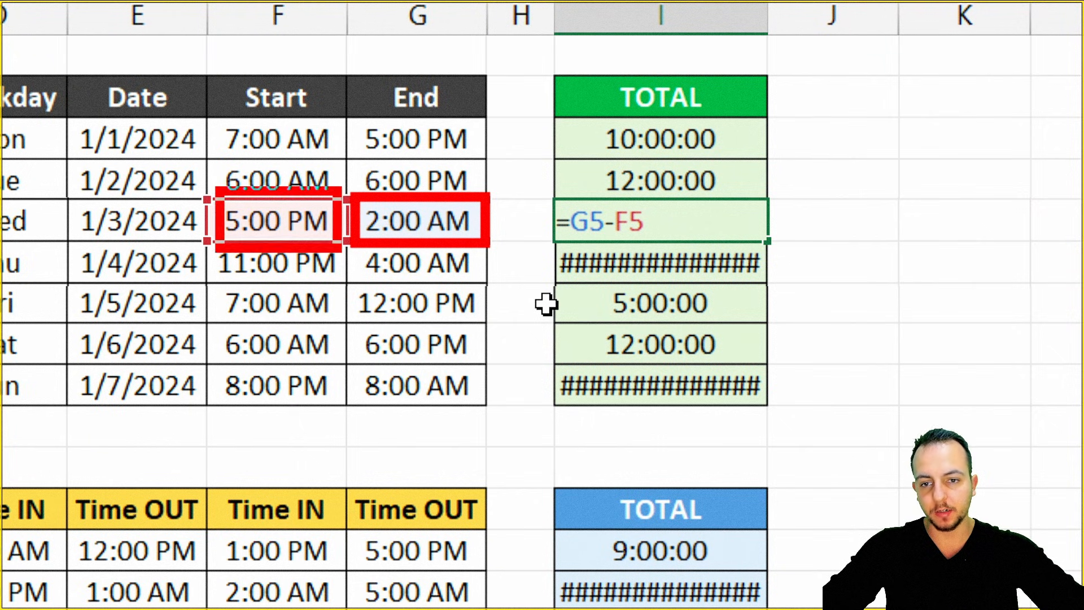
{"action": "left_click_drag", "start_coordinate": [666, 232], "coordinate": [841, 286]}
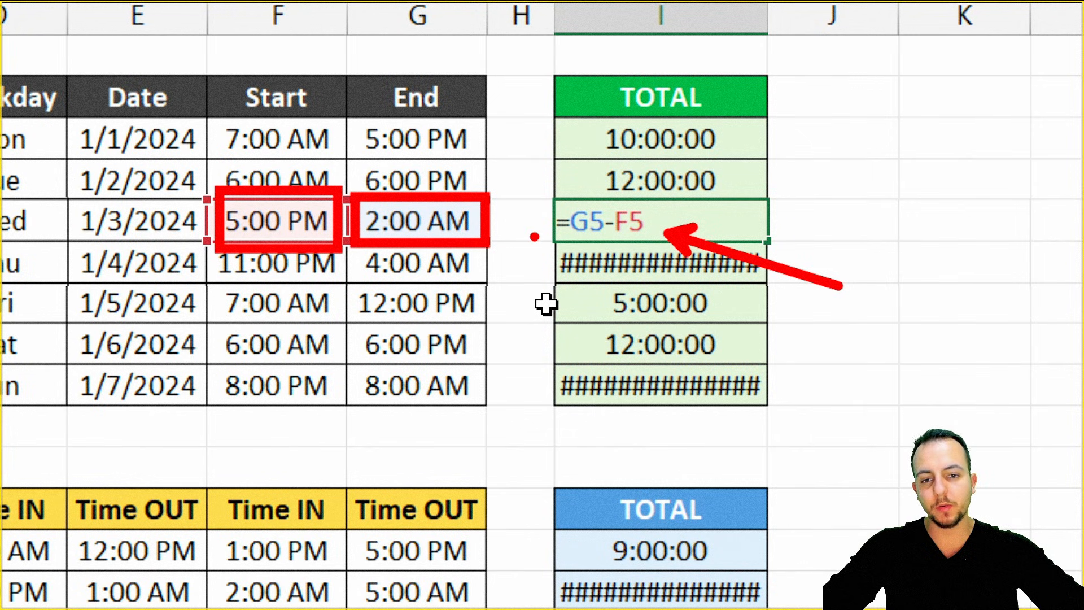
{"action": "key", "text": "ctrl+z"}
{"action": "mouse_move", "coordinate": [536, 210]}
{"action": "left_mouse_down"}
{"action": "mouse_move", "coordinate": [508, 218]}
{"action": "mouse_move", "coordinate": [587, 113]}
{"action": "left_mouse_up"}
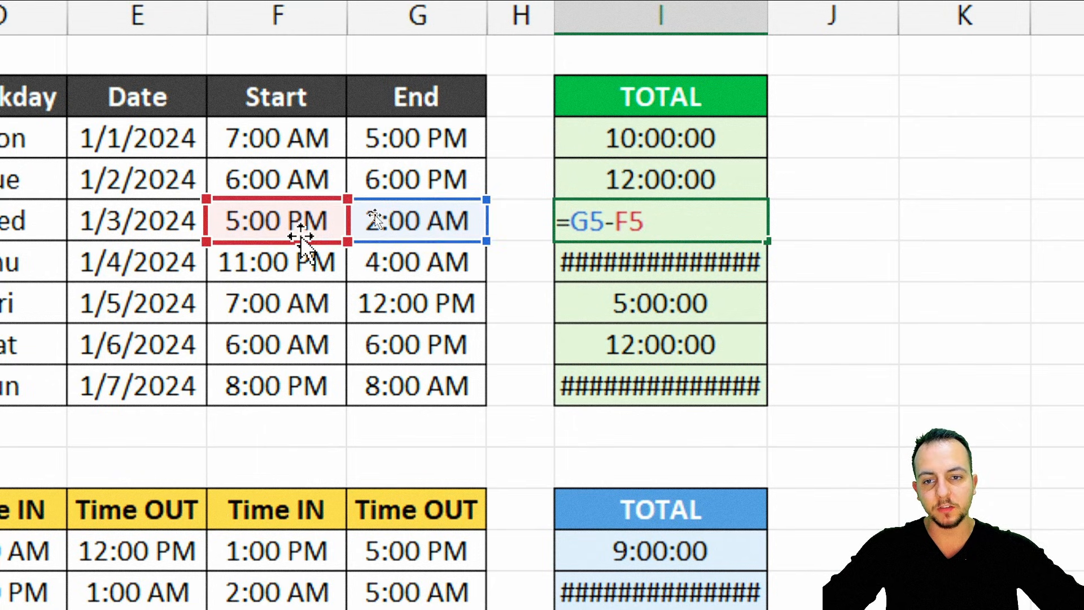
Step: Try swapping the start and end references in I5 so the formula reads =F5-G5
{"action": "left_click_drag", "start_coordinate": [388, 239], "coordinate": [271, 305]}
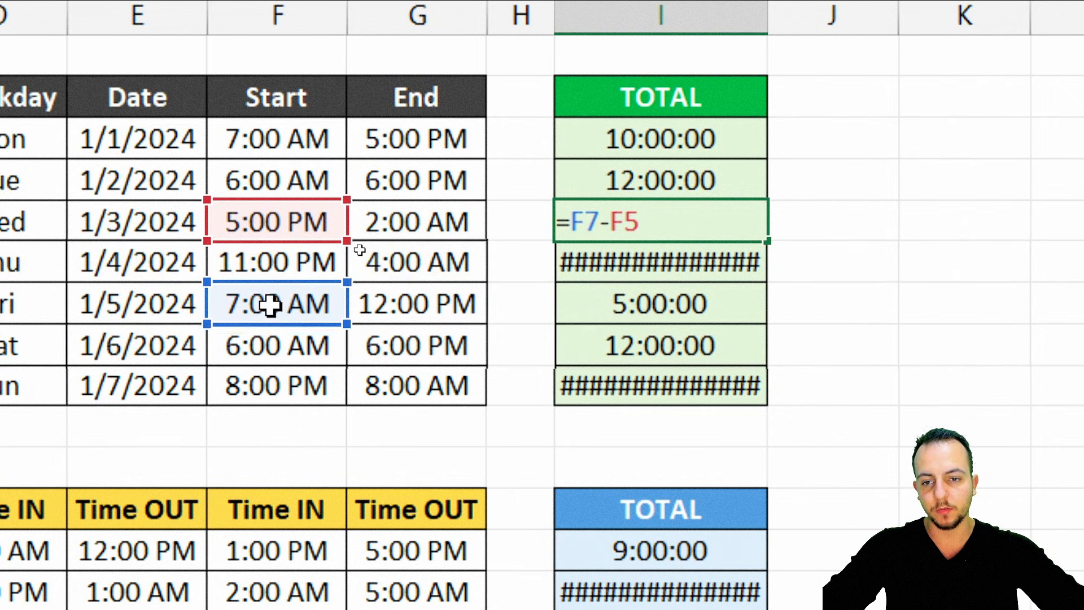
{"action": "left_click_drag", "start_coordinate": [322, 241], "coordinate": [401, 218]}
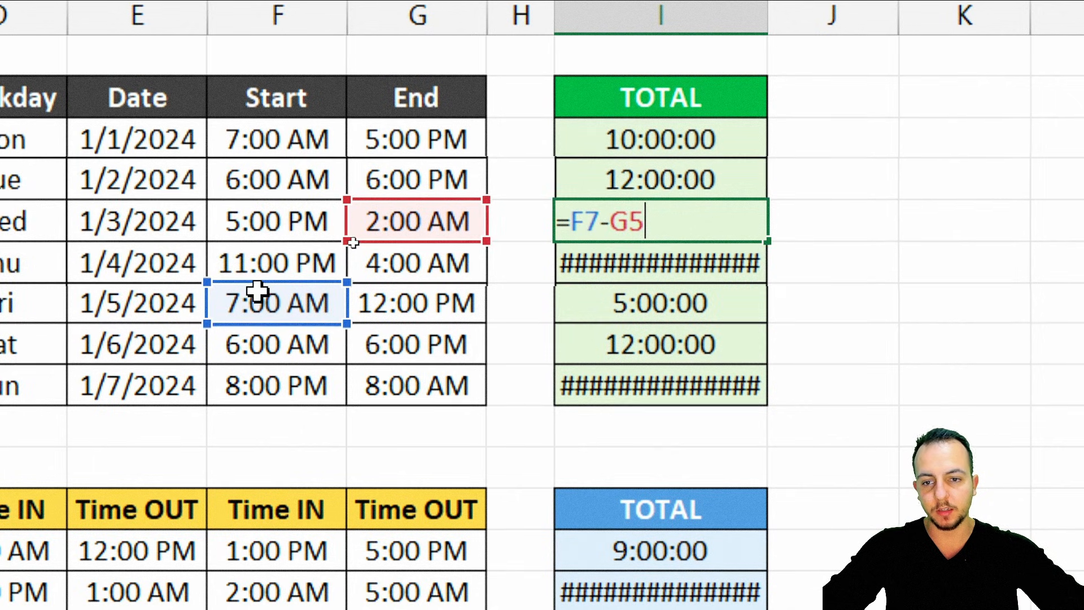
{"action": "left_click_drag", "start_coordinate": [257, 290], "coordinate": [290, 218]}
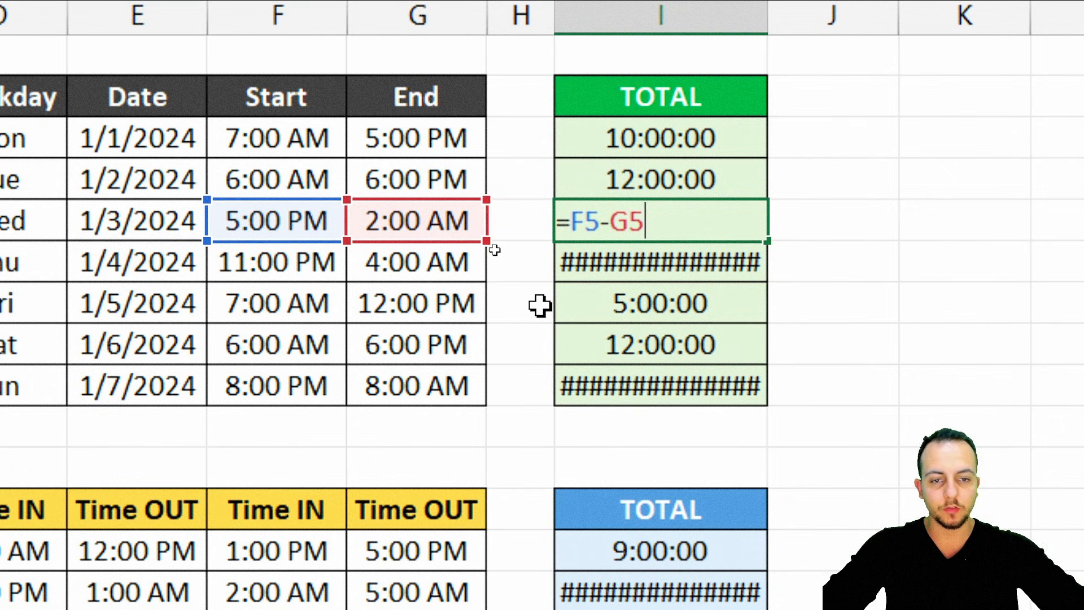
{"action": "key", "text": "ctrl+Return"}
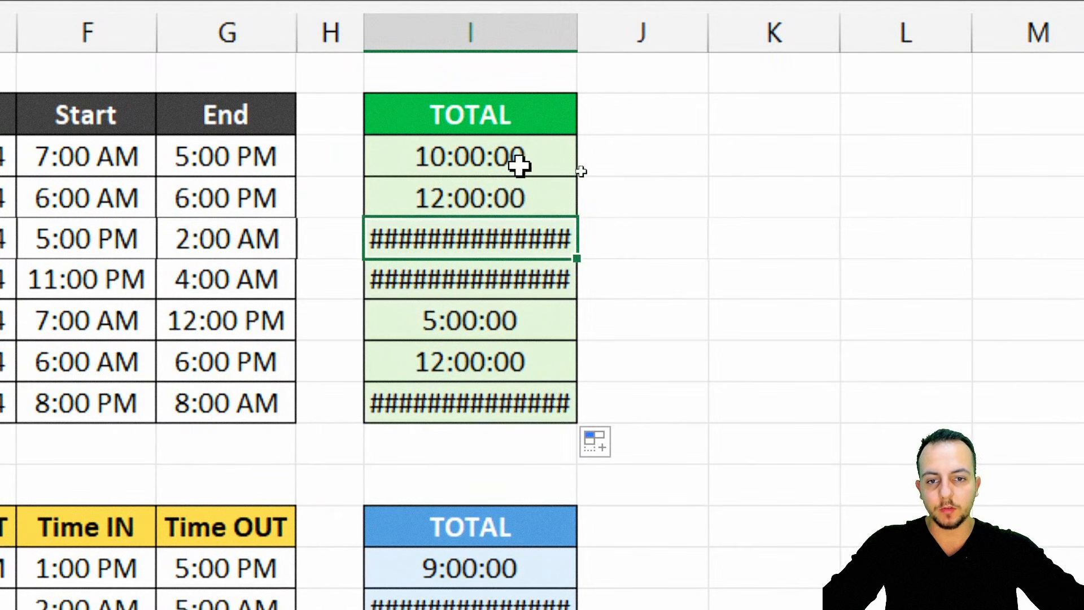
Step: Clear the totals in I3:I9 and start an IF formula in I3 with the logical test G3>F3
{"action": "left_click_drag", "start_coordinate": [578, 171], "coordinate": [565, 280]}
{"action": "key", "text": "Delete"}
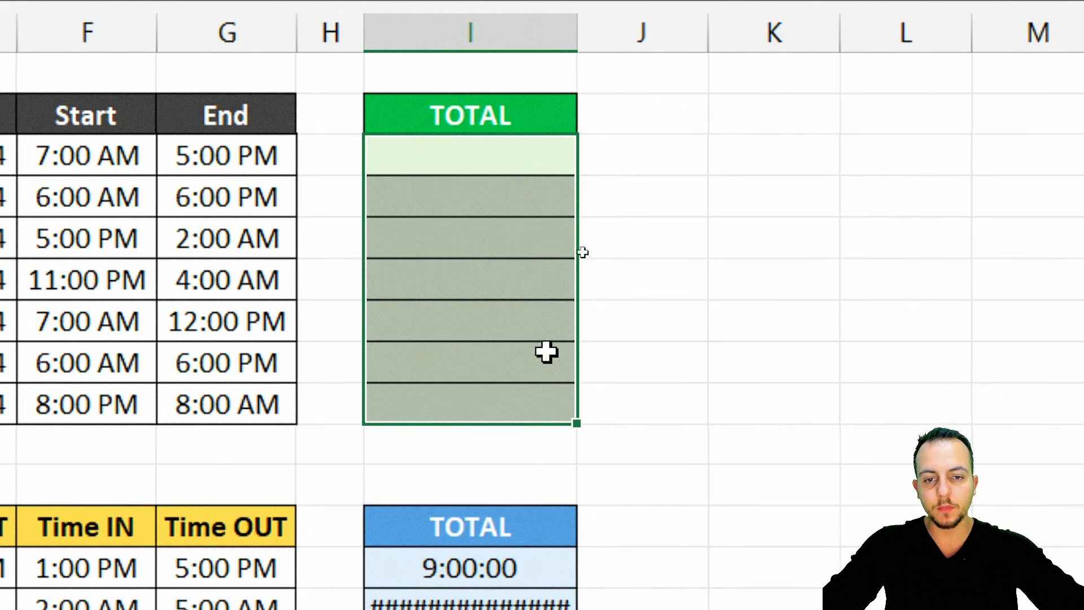
{"action": "left_click", "coordinate": [472, 169]}
{"action": "type", "text": "=if"}
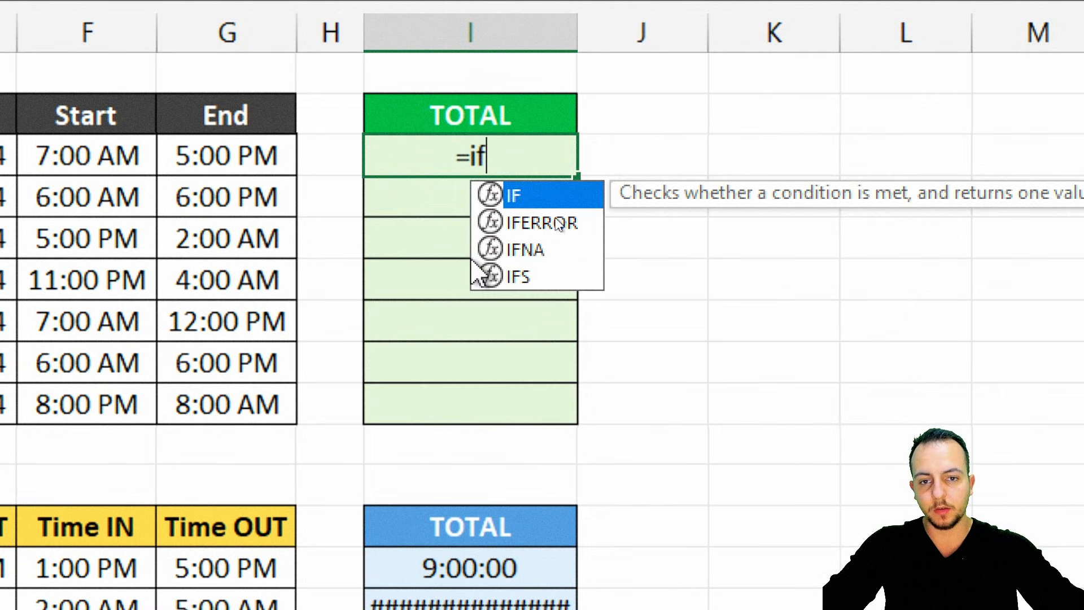
{"action": "double_click", "coordinate": [514, 194]}
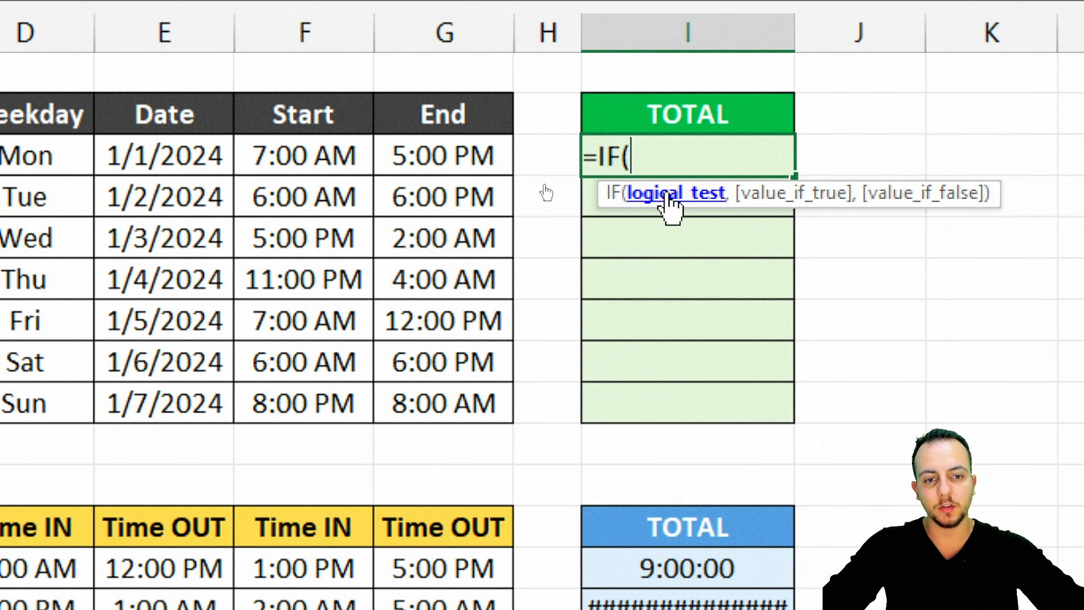
{"action": "left_click", "coordinate": [468, 158]}
{"action": "type", "text": ">"}
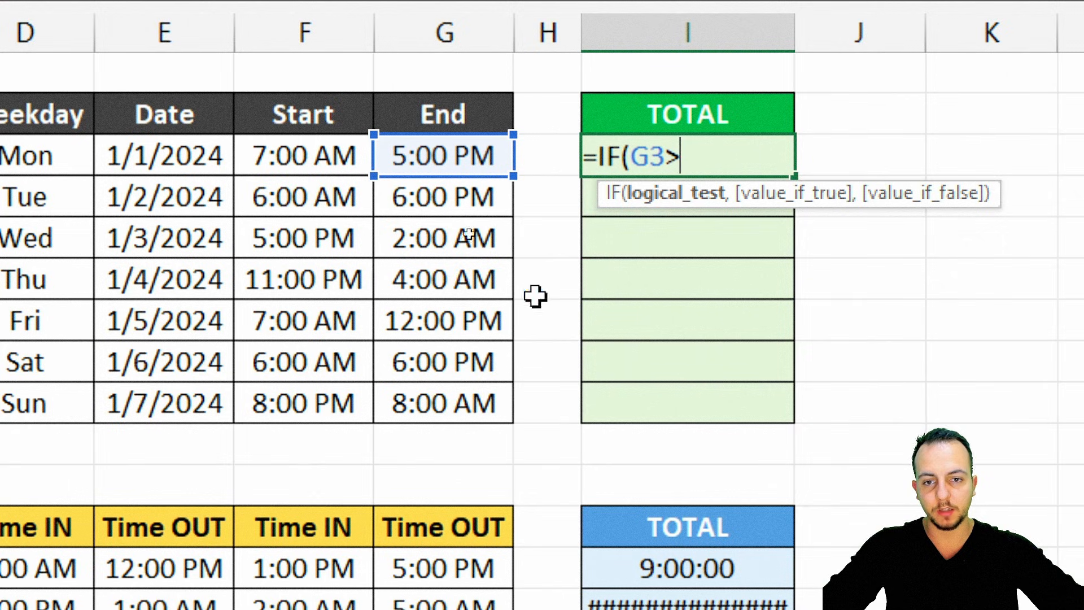
{"action": "left_click", "coordinate": [308, 159]}
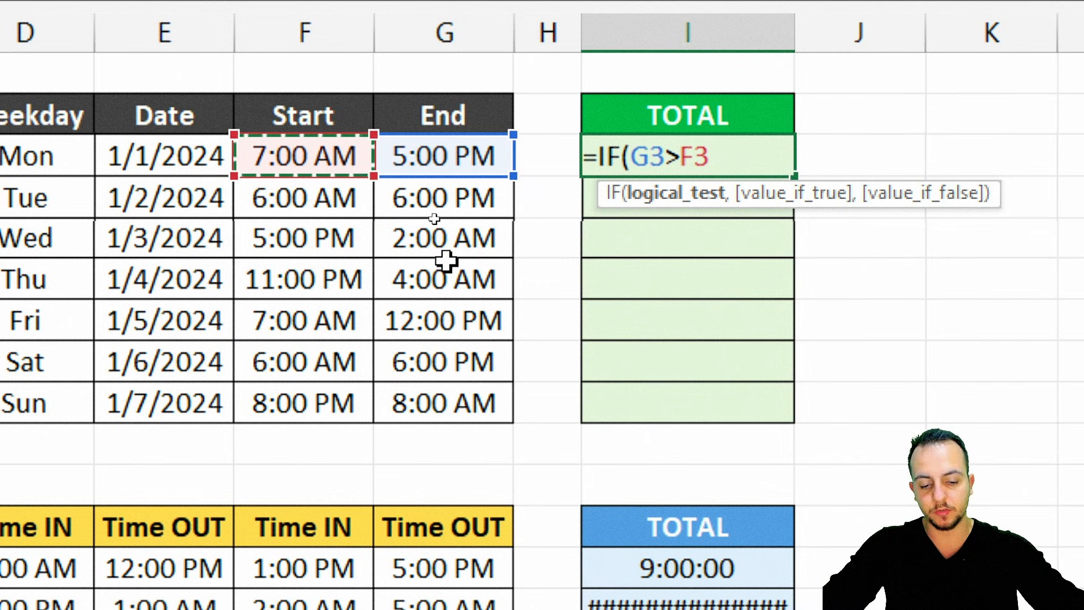
{"action": "type", "text": ","}
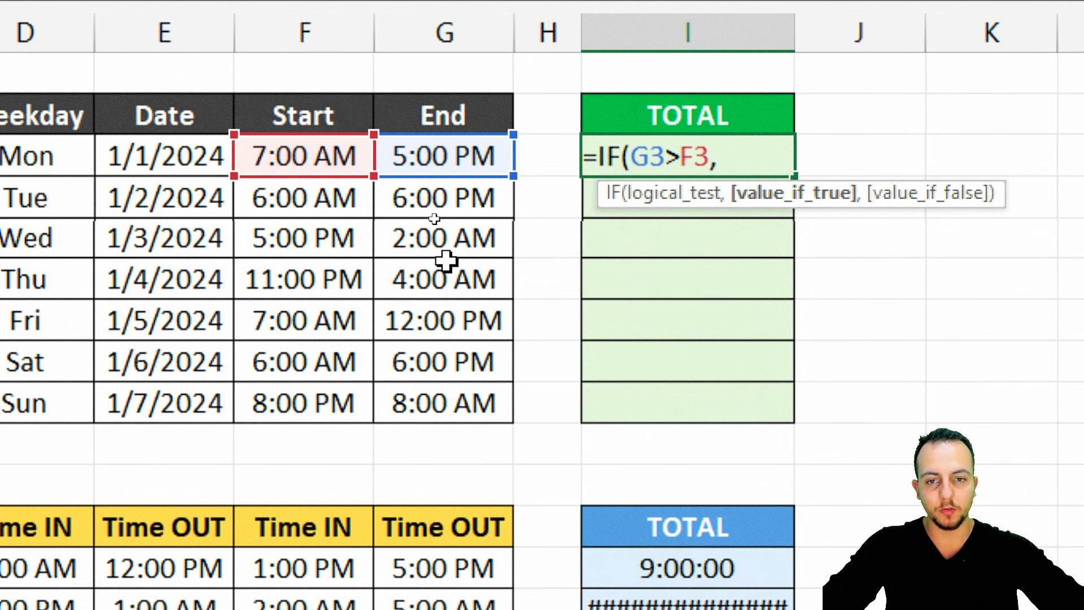
Step: Complete the IF formula in I3 with G3-F3 when true and F3-G3 when false
{"action": "left_click", "coordinate": [442, 156]}
{"action": "type", "text": "-"}
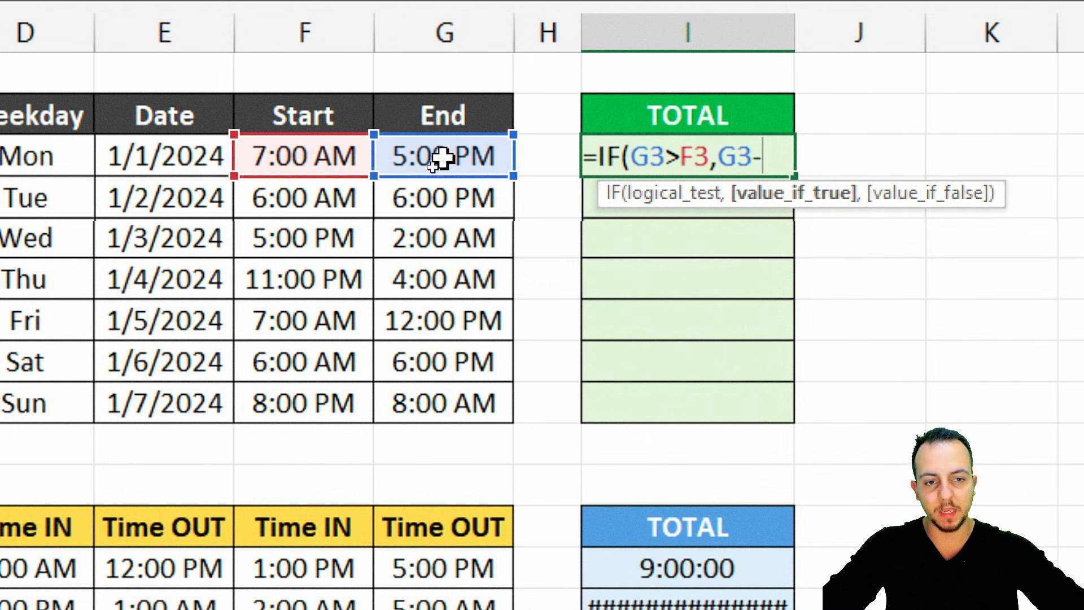
{"action": "left_click", "coordinate": [290, 156]}
{"action": "type", "text": ","}
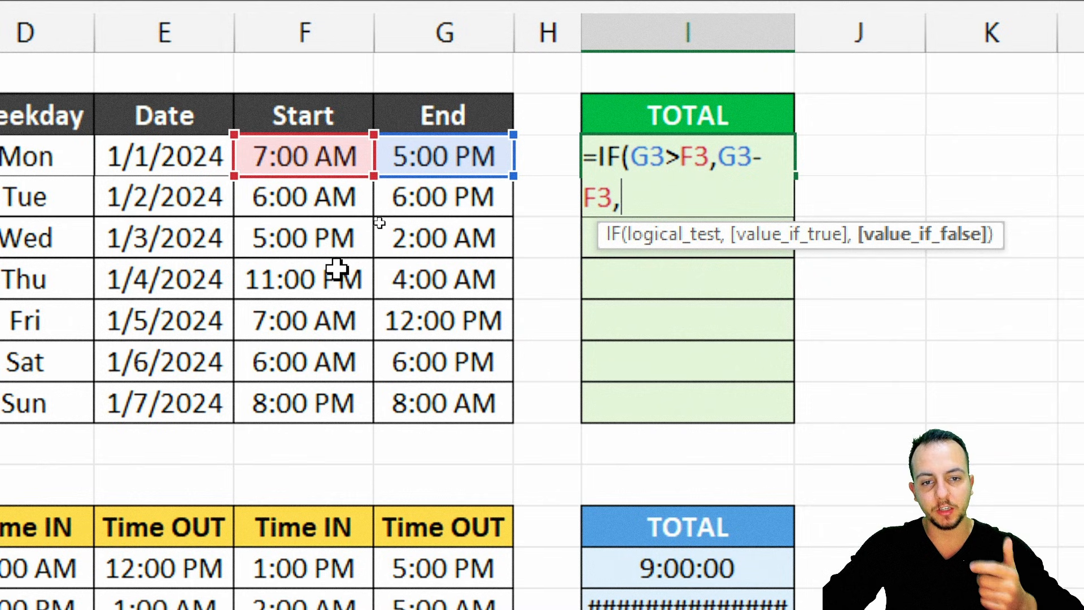
{"action": "left_click", "coordinate": [337, 157]}
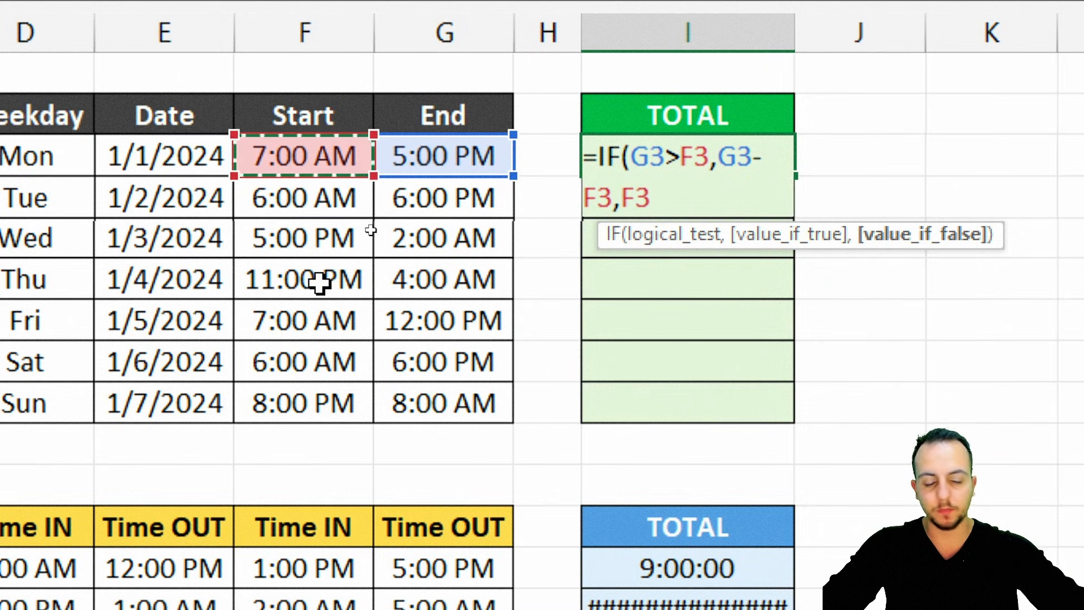
{"action": "type", "text": "-"}
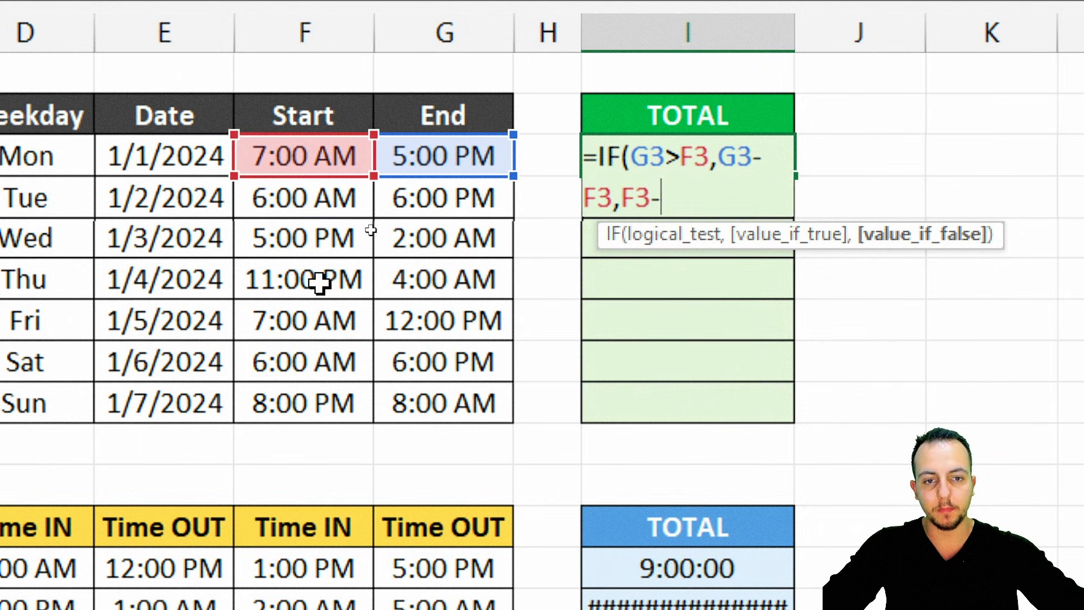
{"action": "left_click", "coordinate": [459, 158]}
{"action": "type", "text": ")"}
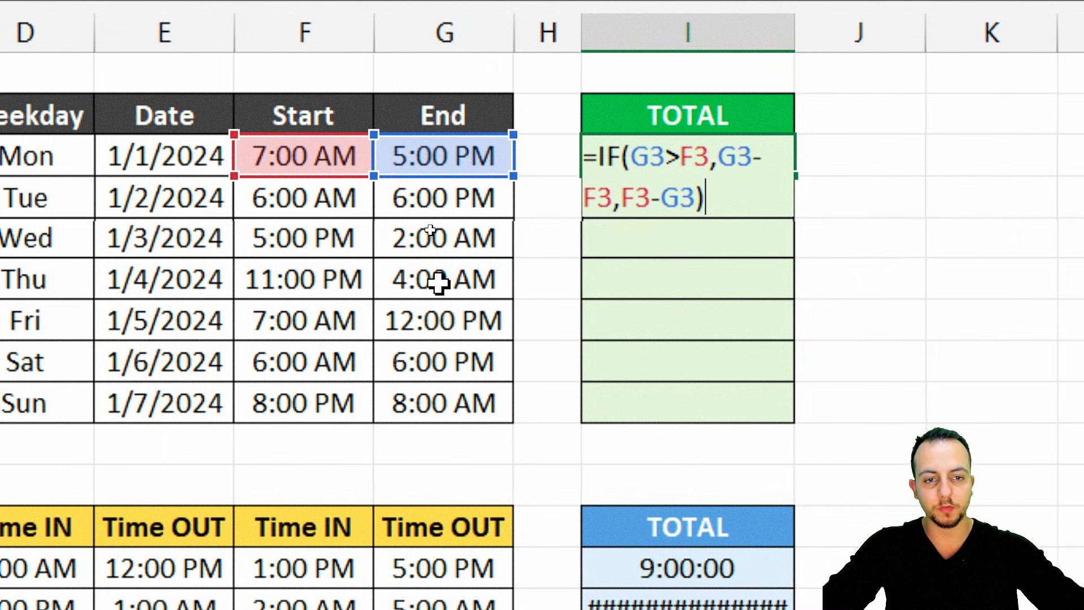
{"action": "key", "text": "Return"}
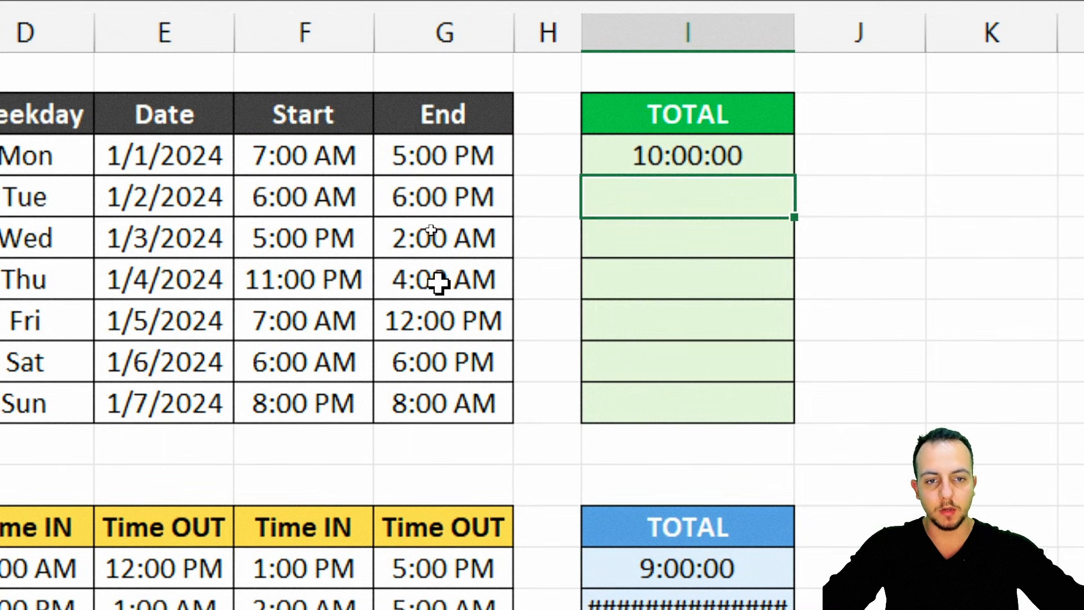
Step: Fill the IF formula from I3 down to I9 for the remaining weekdays
{"action": "left_click", "coordinate": [757, 158]}
{"action": "left_click_drag", "start_coordinate": [796, 184], "coordinate": [759, 410]}
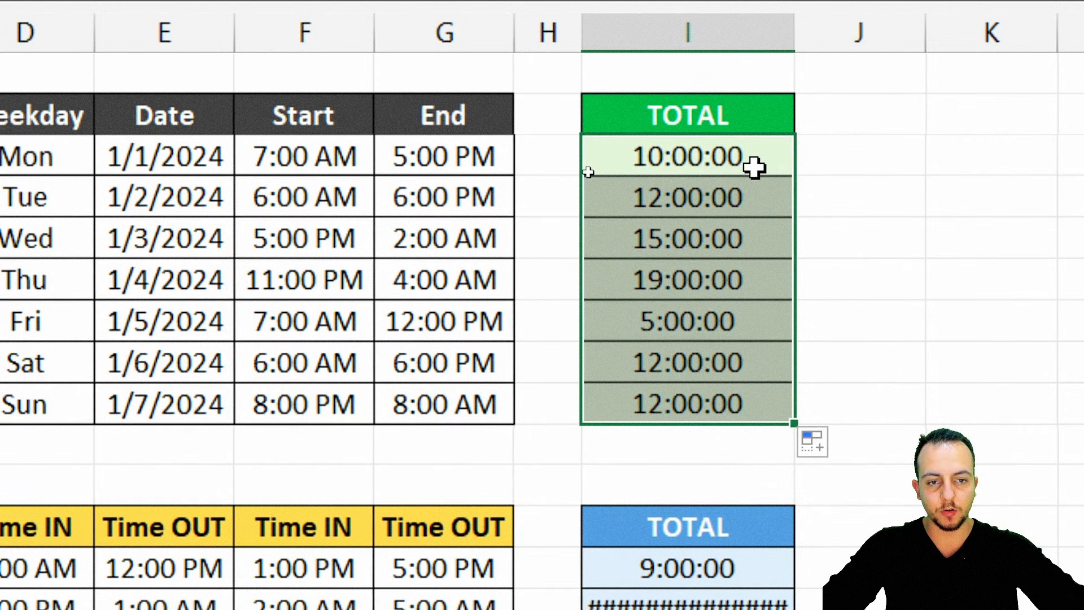
{"action": "left_click", "coordinate": [761, 117]}
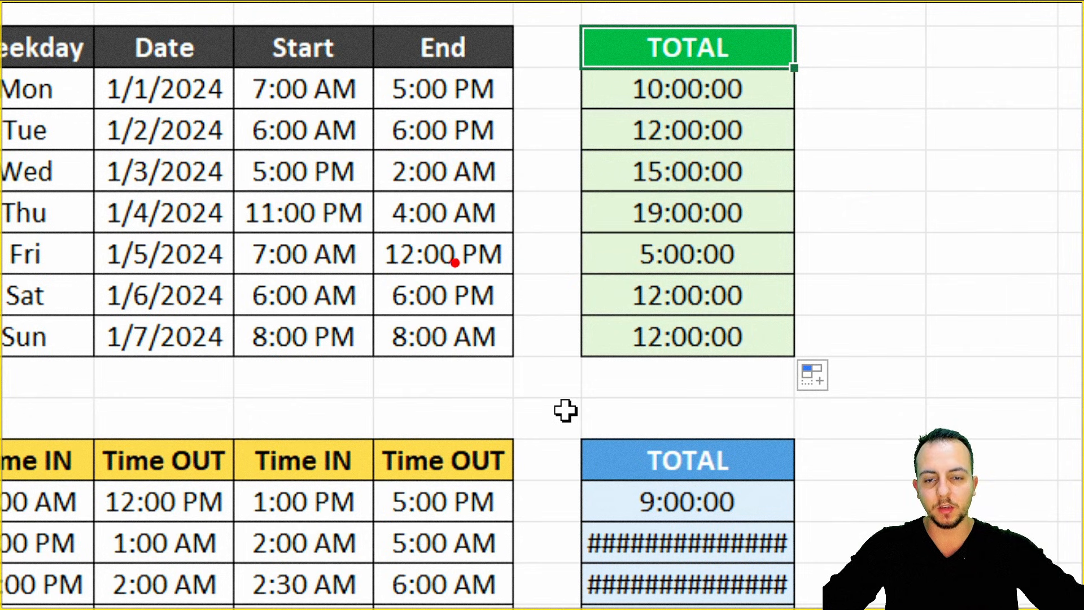
Step: Handwrite 11 and 4 in red as clock positions beside the totals, and undo the strokes linking them
{"action": "mouse_move", "coordinate": [931, 76]}
{"action": "left_mouse_down"}
{"action": "mouse_move", "coordinate": [860, 226]}
{"action": "mouse_move", "coordinate": [978, 93]}
{"action": "mouse_move", "coordinate": [921, 73]}
{"action": "left_mouse_up"}
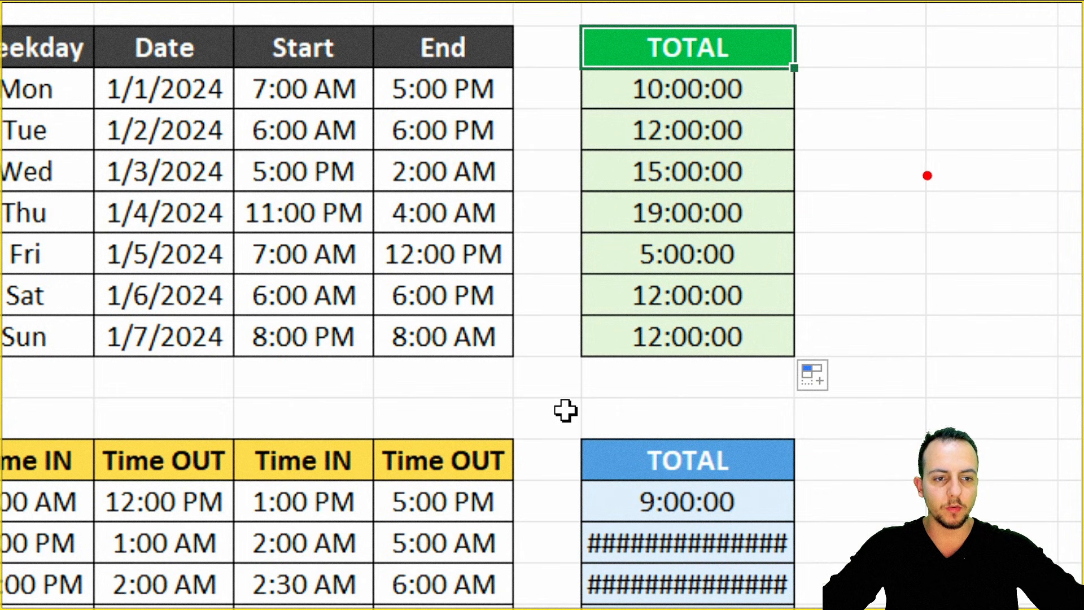
{"action": "mouse_move", "coordinate": [825, 112]}
{"action": "left_mouse_down"}
{"action": "mouse_move", "coordinate": [807, 151]}
{"action": "mouse_move", "coordinate": [853, 121]}
{"action": "mouse_move", "coordinate": [837, 151]}
{"action": "left_mouse_up"}
{"action": "mouse_move", "coordinate": [1009, 232]}
{"action": "left_mouse_down"}
{"action": "mouse_move", "coordinate": [1038, 244]}
{"action": "mouse_move", "coordinate": [1020, 270]}
{"action": "left_mouse_up"}
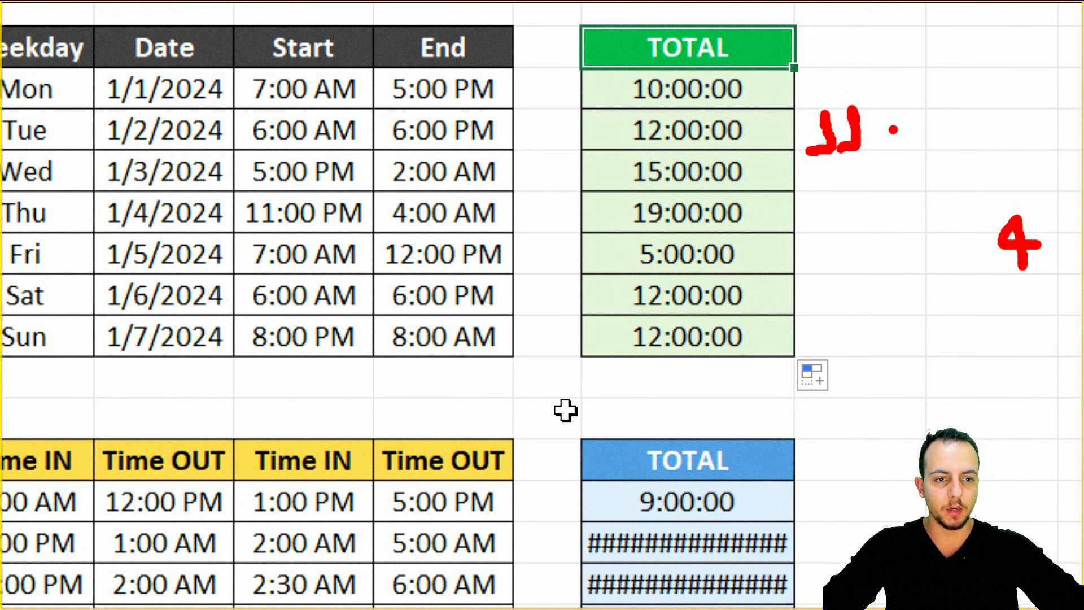
{"action": "mouse_move", "coordinate": [880, 116]}
{"action": "left_mouse_down"}
{"action": "mouse_move", "coordinate": [903, 97]}
{"action": "mouse_move", "coordinate": [1020, 170]}
{"action": "mouse_move", "coordinate": [1023, 201]}
{"action": "left_mouse_up"}
{"action": "mouse_move", "coordinate": [1002, 175]}
{"action": "left_mouse_down"}
{"action": "mouse_move", "coordinate": [1019, 198]}
{"action": "mouse_move", "coordinate": [1038, 185]}
{"action": "left_mouse_up"}
{"action": "mouse_move", "coordinate": [1024, 37]}
{"action": "left_mouse_down"}
{"action": "mouse_move", "coordinate": [1023, 71]}
{"action": "mouse_move", "coordinate": [986, 92]}
{"action": "left_mouse_up"}
{"action": "key", "text": "ctrl+z"}
{"action": "key", "text": "ctrl+z"}
{"action": "key", "text": "ctrl+z"}
Step: Draw a looping red arrow from 4 around to 11, write and box a number above it, and erase all marks
{"action": "mouse_move", "coordinate": [1000, 268]}
{"action": "left_mouse_down"}
{"action": "mouse_move", "coordinate": [979, 293]}
{"action": "mouse_move", "coordinate": [824, 138]}
{"action": "mouse_move", "coordinate": [914, 239]}
{"action": "mouse_move", "coordinate": [841, 153]}
{"action": "mouse_move", "coordinate": [930, 204]}
{"action": "left_mouse_up"}
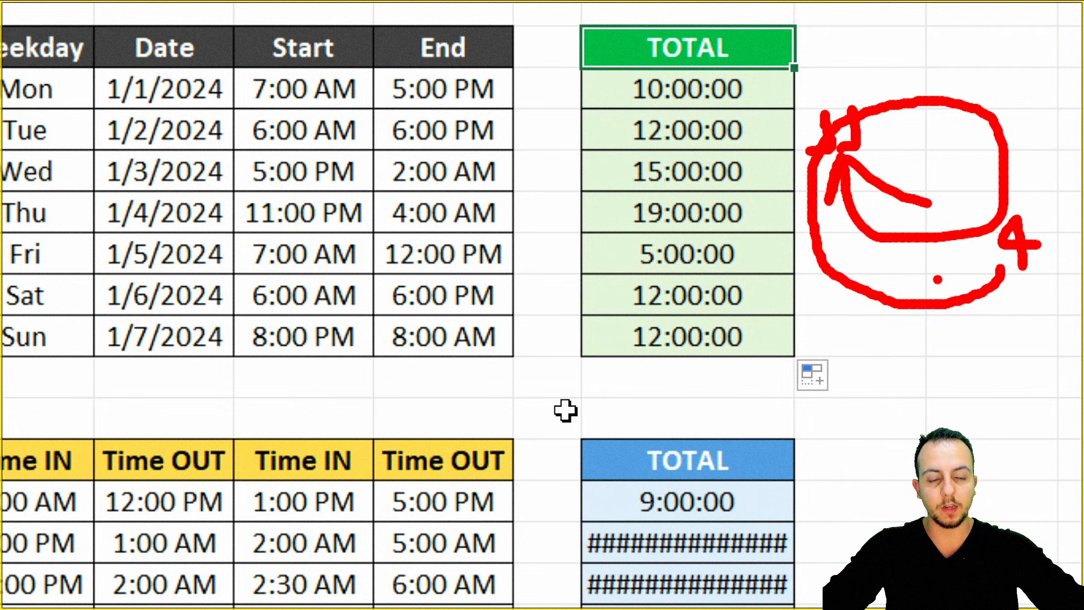
{"action": "left_click_drag", "start_coordinate": [941, 29], "coordinate": [921, 84]}
{"action": "mouse_move", "coordinate": [982, 34]}
{"action": "left_mouse_down"}
{"action": "mouse_move", "coordinate": [977, 56]}
{"action": "mouse_move", "coordinate": [1002, 96]}
{"action": "left_mouse_up"}
{"action": "mouse_move", "coordinate": [914, 7]}
{"action": "left_mouse_down"}
{"action": "mouse_move", "coordinate": [925, 45]}
{"action": "mouse_move", "coordinate": [1047, 114]}
{"action": "left_mouse_up"}
{"action": "key", "text": "Escape"}
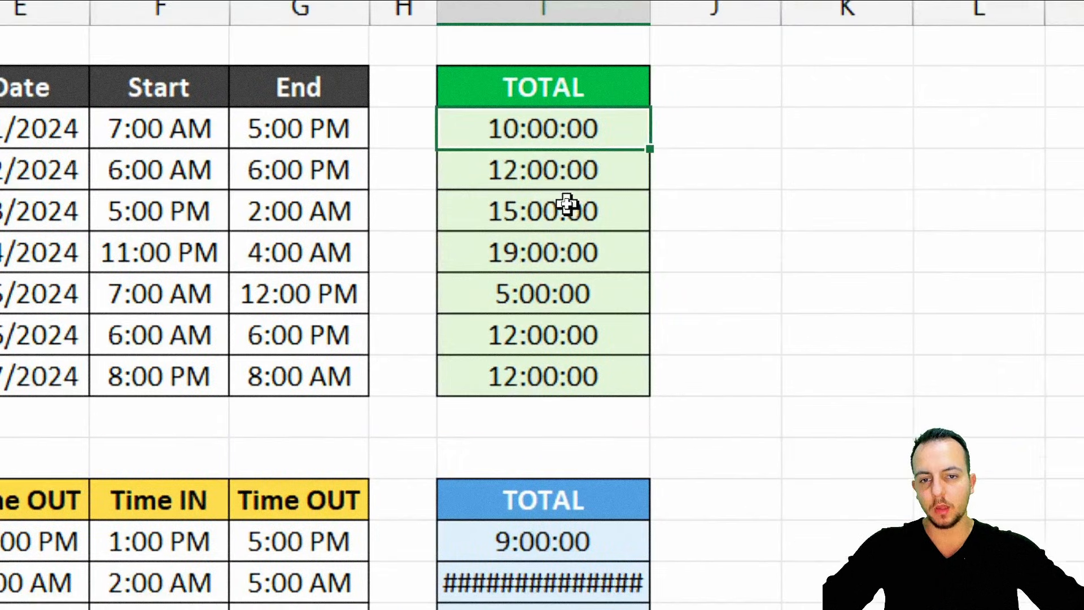
Step: Edit the IF formula in I3 so its value-if-false part reads F3+G3
{"action": "left_click", "coordinate": [648, 87]}
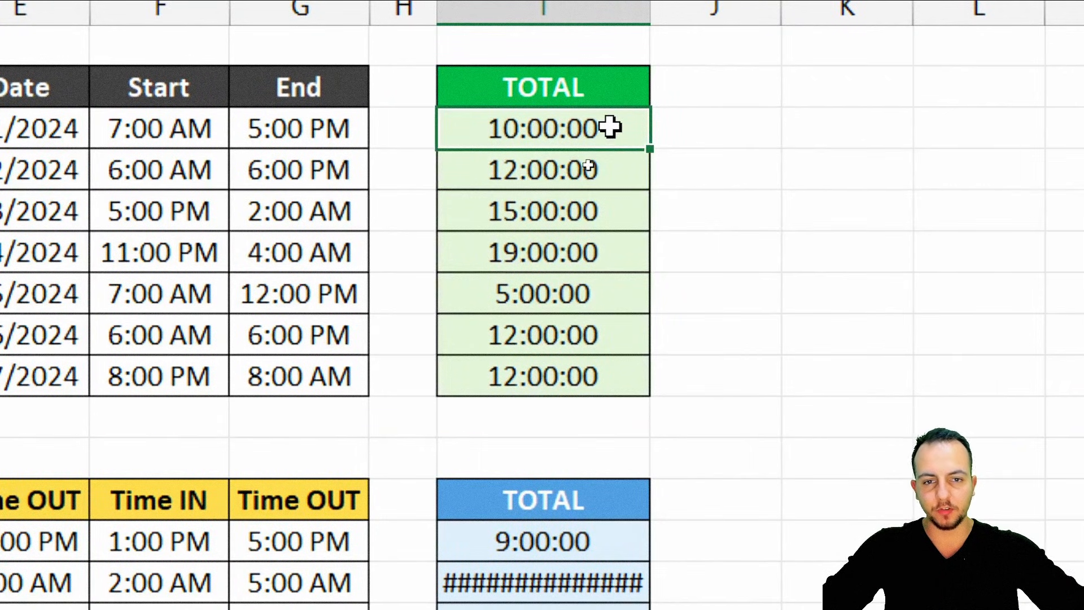
{"action": "double_click", "coordinate": [610, 127]}
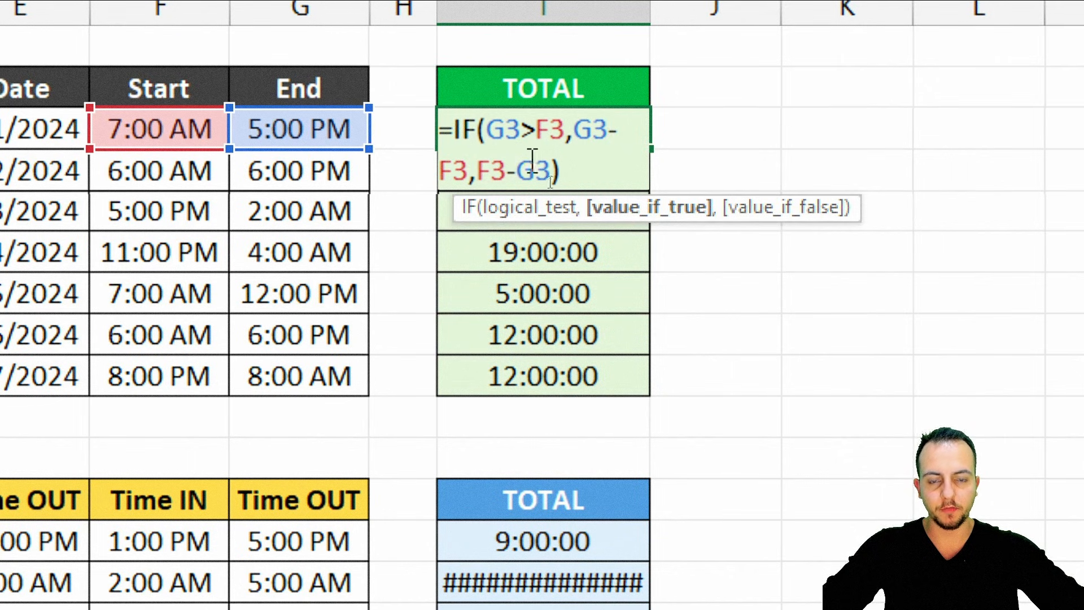
{"action": "left_click_drag", "start_coordinate": [551, 169], "coordinate": [477, 171]}
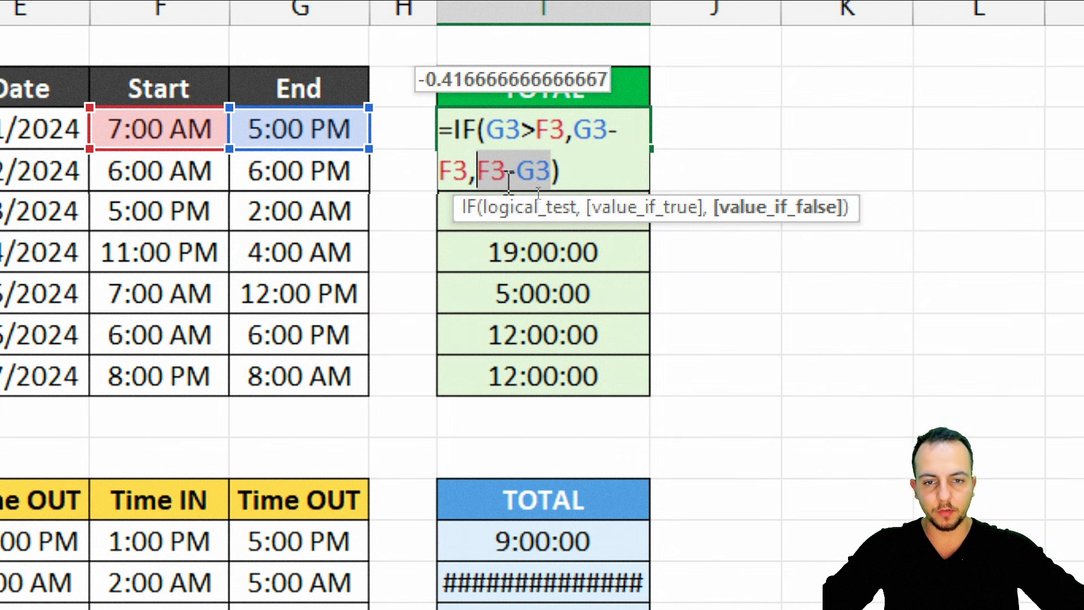
{"action": "left_click", "coordinate": [574, 170]}
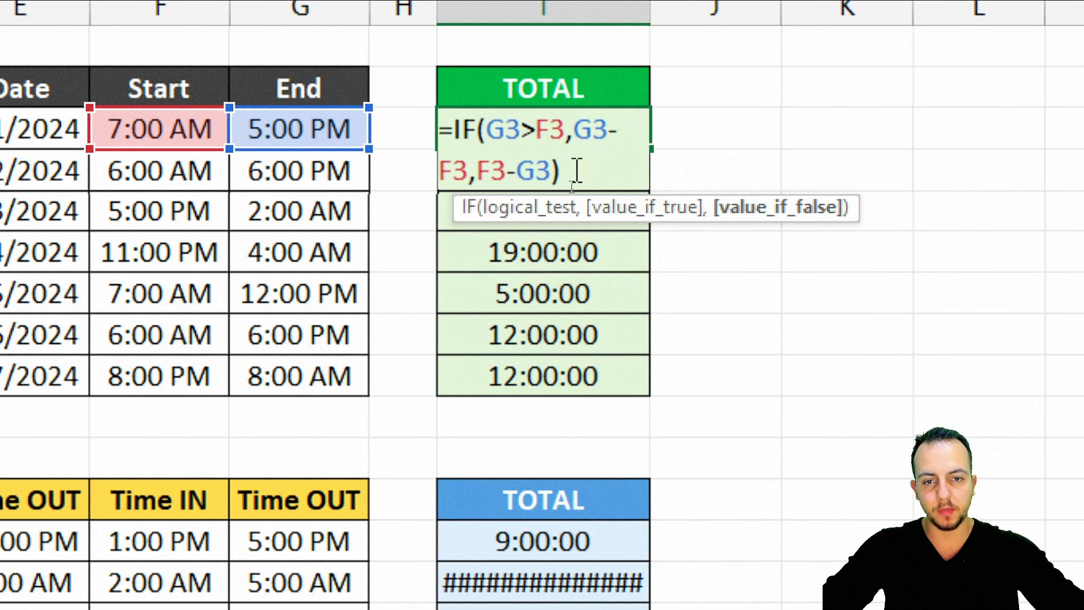
{"action": "key", "text": "Left"}
{"action": "key", "text": "Left"}
{"action": "key", "text": "Left"}
{"action": "key", "text": "BackSpace"}
{"action": "type", "text": "+"}
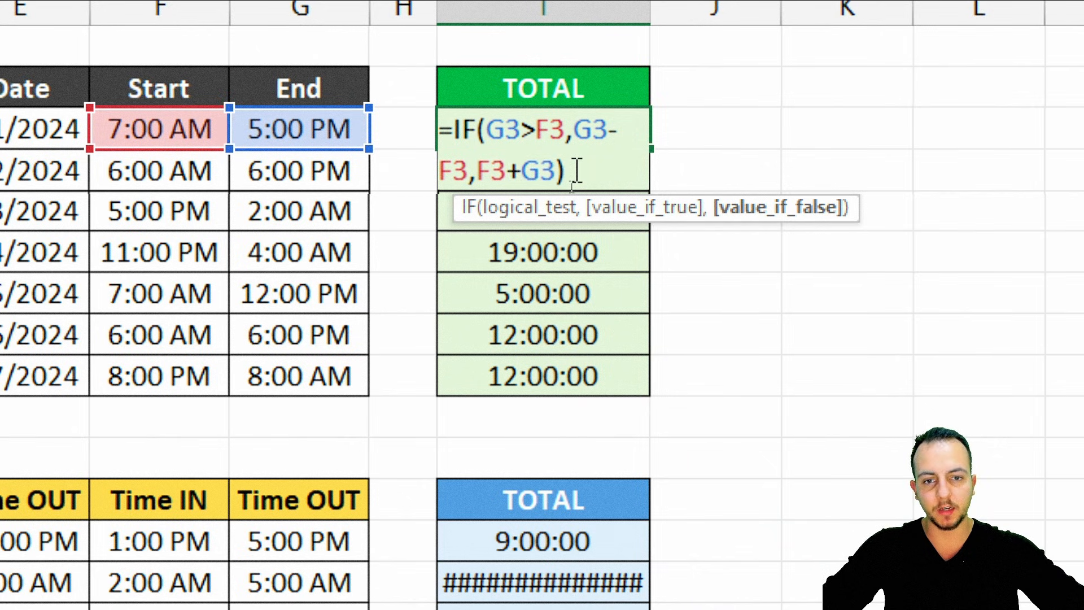
Step: Mark the F3 and G3 references in the value-if-false part in red, and erase the marks
{"action": "key", "text": "ctrl+2"}
{"action": "mouse_move", "coordinate": [501, 151]}
{"action": "left_mouse_down"}
{"action": "mouse_move", "coordinate": [532, 190]}
{"action": "mouse_move", "coordinate": [491, 263]}
{"action": "left_mouse_up"}
{"action": "key", "text": "e"}
{"action": "left_click_drag", "start_coordinate": [541, 195], "coordinate": [540, 268]}
{"action": "key", "text": "Escape"}
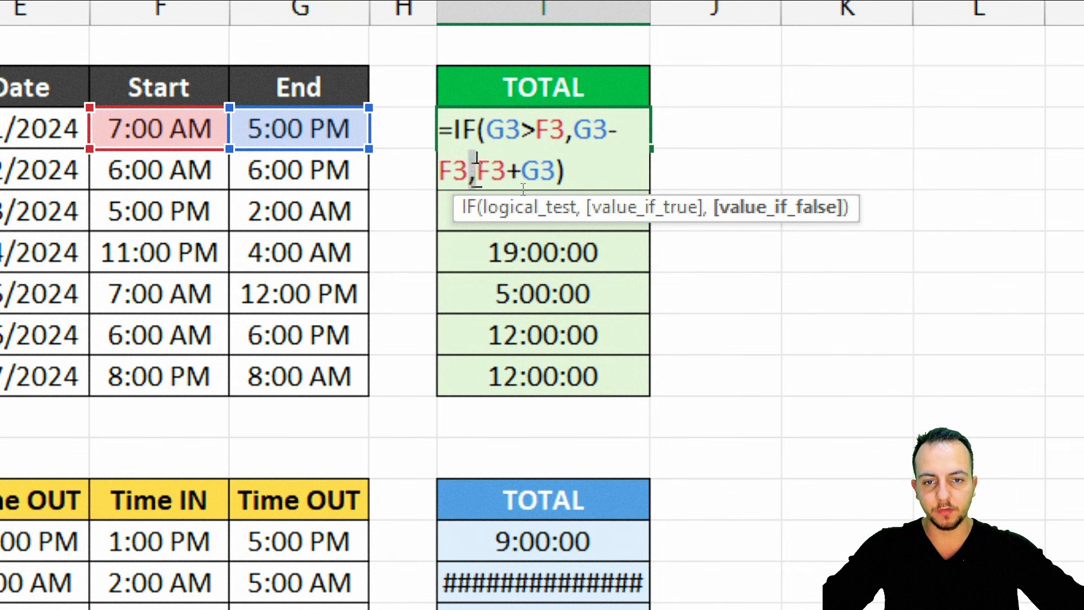
Step: Insert 1- before F3 in the value-if-false part of I3 so it reads 1-F3+G3
{"action": "left_click", "coordinate": [475, 172]}
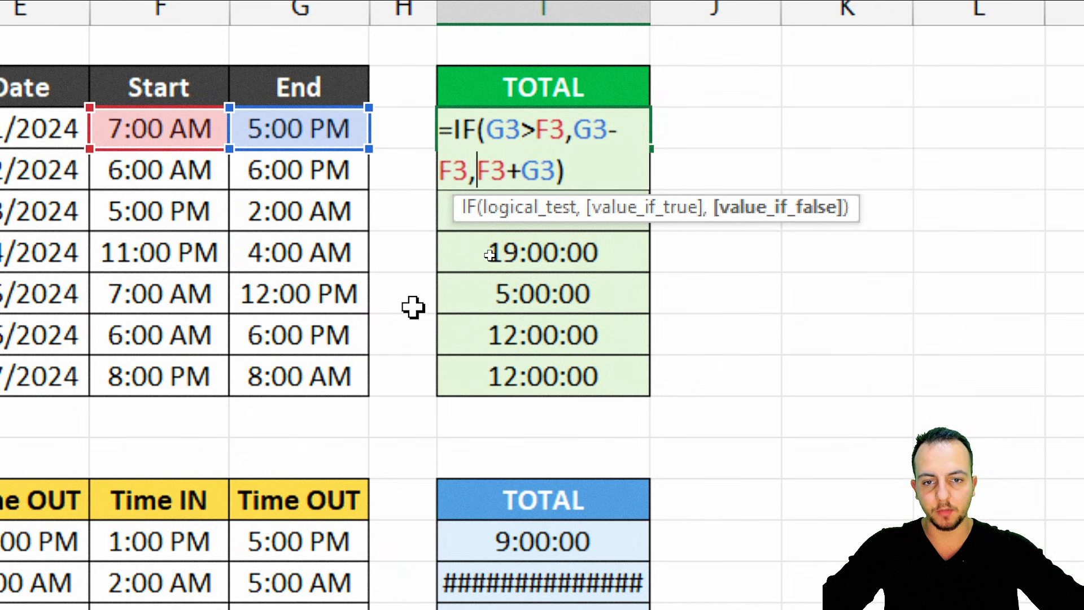
{"action": "type", "text": "1-"}
{"action": "key", "text": "ctrl+2"}
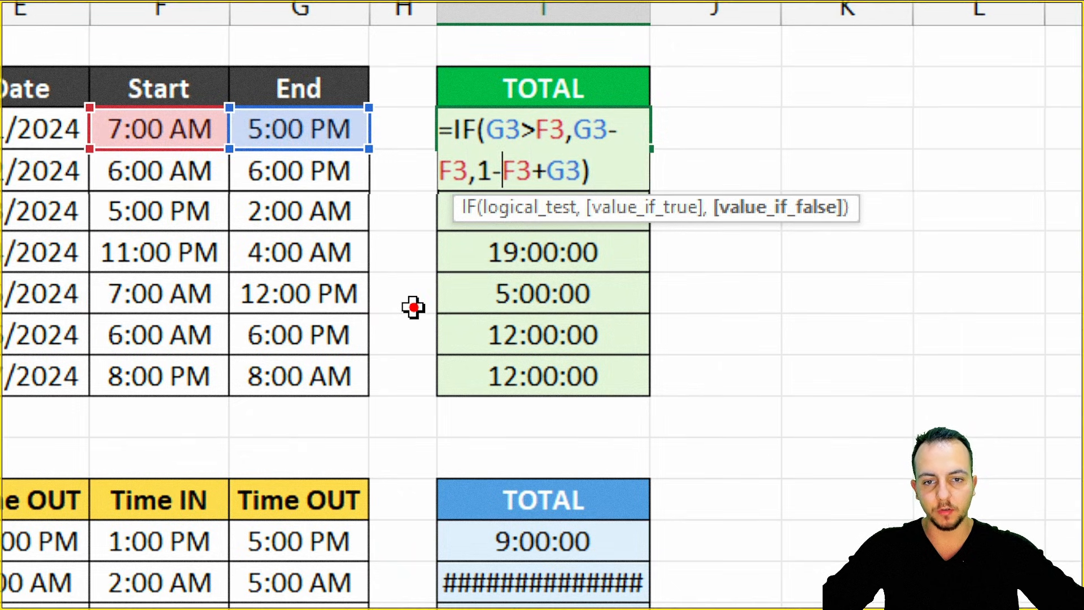
{"action": "key", "text": "Escape"}
Step: Highlight the parts of 1-F3+G3 and the Monday end time in red to explain the expression, and erase the marks
{"action": "key", "text": "ctrl+2"}
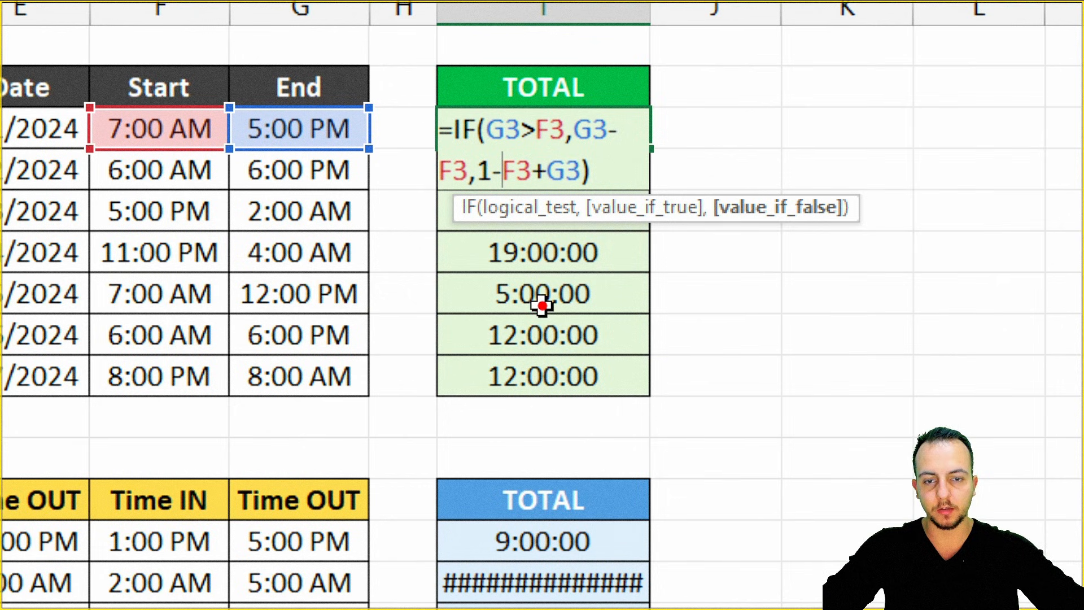
{"action": "mouse_move", "coordinate": [472, 143]}
{"action": "left_mouse_down"}
{"action": "mouse_move", "coordinate": [507, 197]}
{"action": "mouse_move", "coordinate": [513, 186]}
{"action": "mouse_move", "coordinate": [604, 189]}
{"action": "left_mouse_up"}
{"action": "key", "text": "e"}
{"action": "key", "text": "e"}
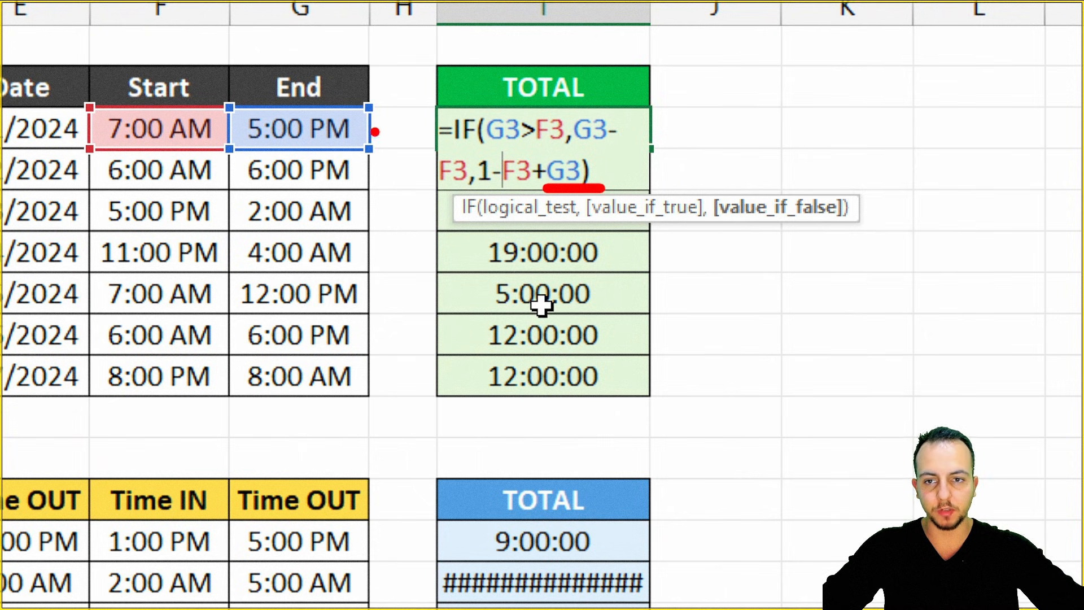
{"action": "left_click_drag", "start_coordinate": [375, 132], "coordinate": [466, 97]}
{"action": "key", "text": "Escape"}
Step: Handwrite 11 with an arrow to 4 and a boxed 5, box Thursday's total with an arrow, and erase everything
{"action": "key", "text": "ctrl+2"}
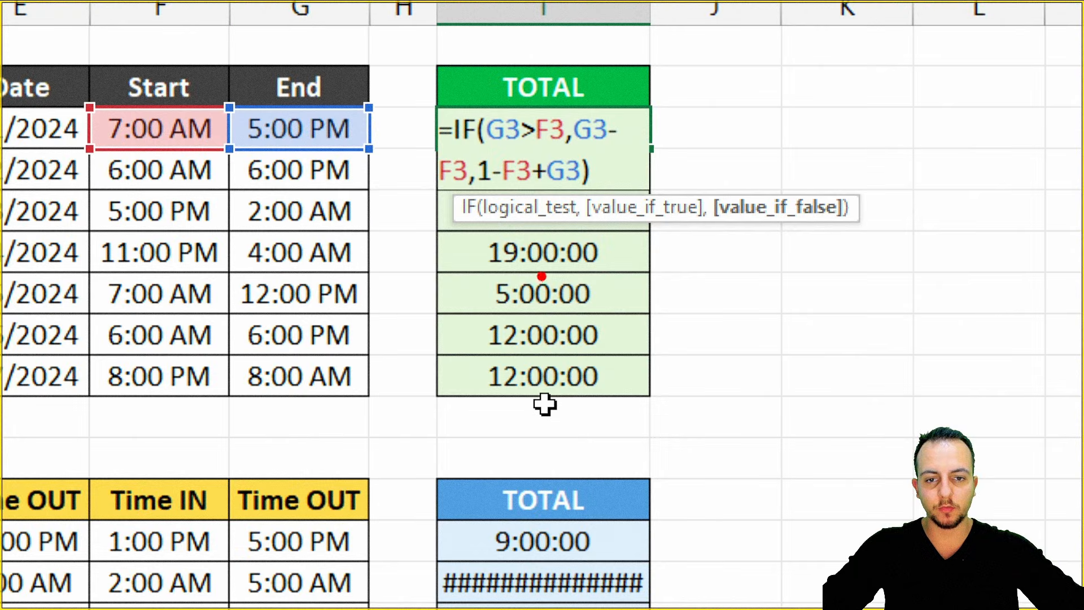
{"action": "mouse_move", "coordinate": [750, 105]}
{"action": "left_mouse_down"}
{"action": "mouse_move", "coordinate": [777, 138]}
{"action": "mouse_move", "coordinate": [744, 157]}
{"action": "left_mouse_up"}
{"action": "mouse_move", "coordinate": [810, 114]}
{"action": "left_mouse_down"}
{"action": "mouse_move", "coordinate": [810, 132]}
{"action": "mouse_move", "coordinate": [778, 162]}
{"action": "left_mouse_up"}
{"action": "mouse_move", "coordinate": [985, 242]}
{"action": "left_mouse_down"}
{"action": "mouse_move", "coordinate": [960, 205]}
{"action": "mouse_move", "coordinate": [960, 291]}
{"action": "mouse_move", "coordinate": [844, 335]}
{"action": "mouse_move", "coordinate": [818, 138]}
{"action": "mouse_move", "coordinate": [832, 276]}
{"action": "mouse_move", "coordinate": [789, 229]}
{"action": "left_mouse_up"}
{"action": "key", "text": "ctrl+z"}
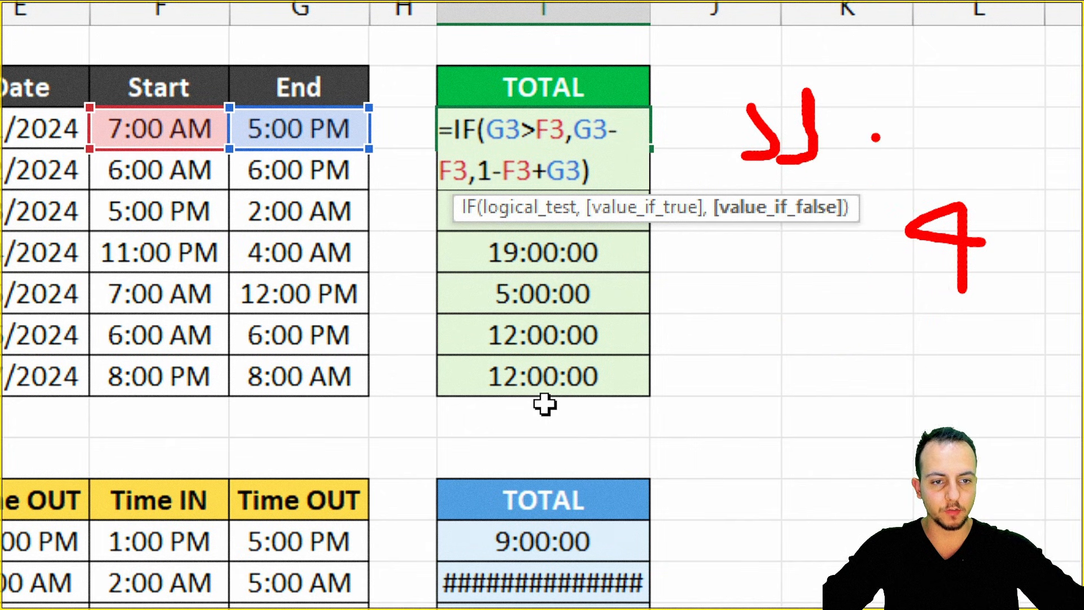
{"action": "mouse_move", "coordinate": [825, 93]}
{"action": "left_mouse_down"}
{"action": "mouse_move", "coordinate": [937, 187]}
{"action": "mouse_move", "coordinate": [969, 148]}
{"action": "left_mouse_up"}
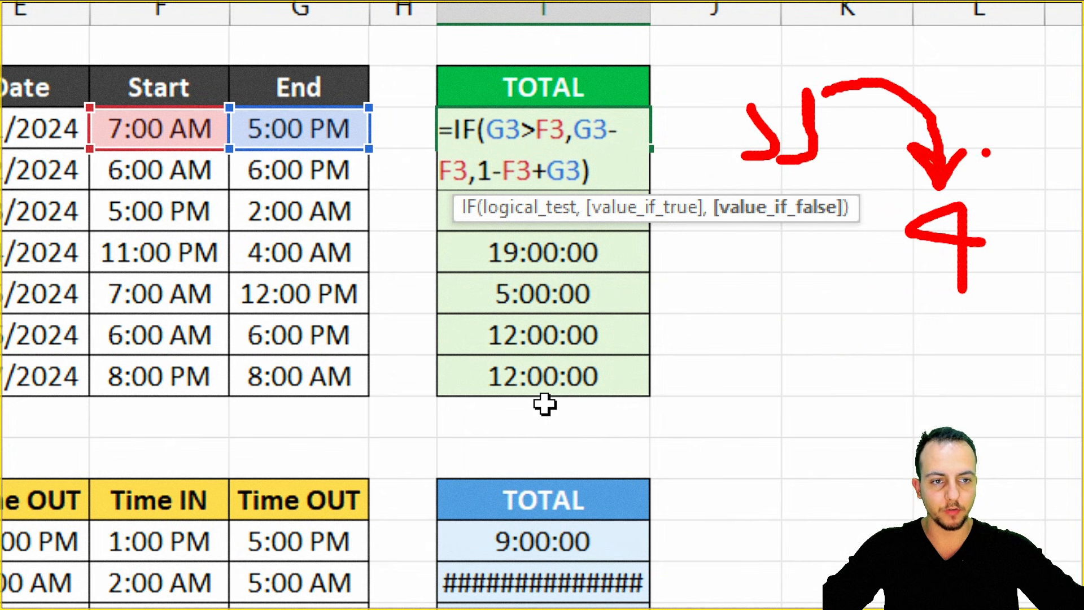
{"action": "mouse_move", "coordinate": [1006, 62]}
{"action": "left_mouse_down"}
{"action": "mouse_move", "coordinate": [971, 93]}
{"action": "mouse_move", "coordinate": [966, 134]}
{"action": "left_mouse_up"}
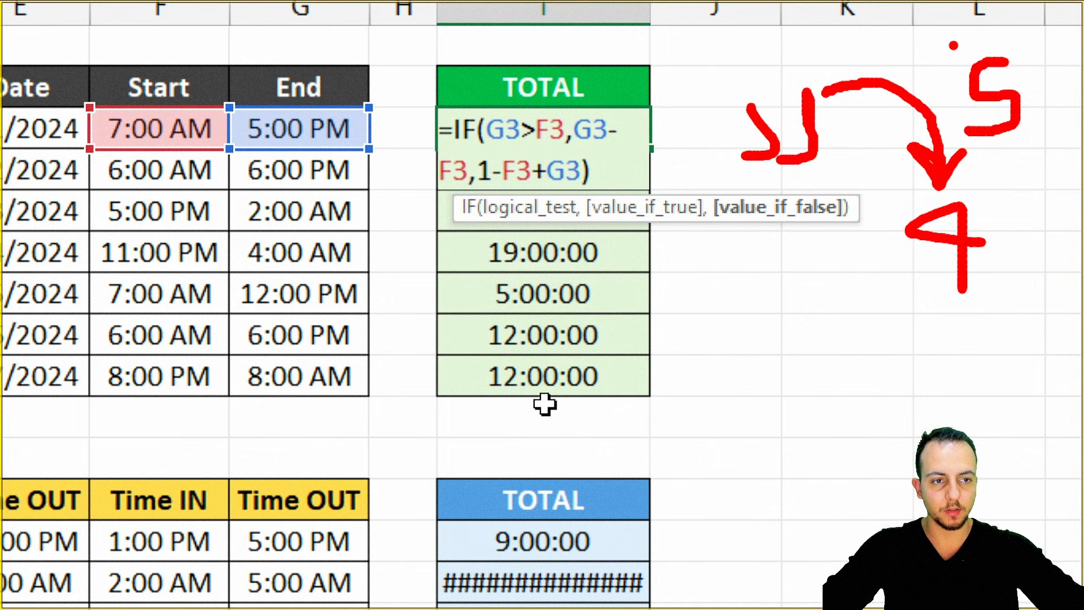
{"action": "left_click_drag", "start_coordinate": [952, 43], "coordinate": [1042, 154]}
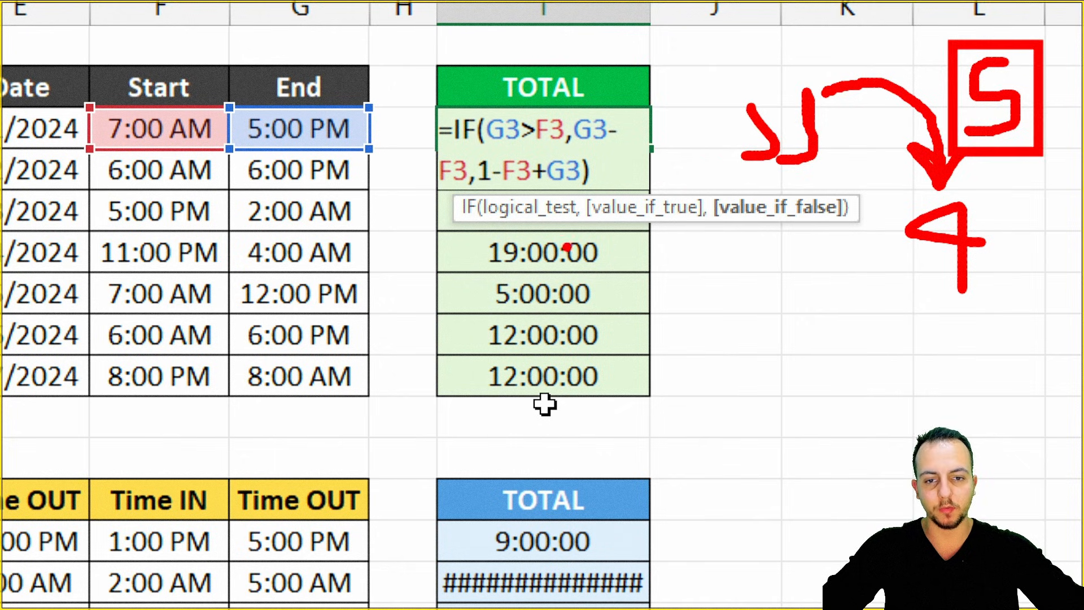
{"action": "mouse_move", "coordinate": [472, 228]}
{"action": "left_mouse_down"}
{"action": "mouse_move", "coordinate": [628, 282]}
{"action": "mouse_move", "coordinate": [793, 255]}
{"action": "left_mouse_up"}
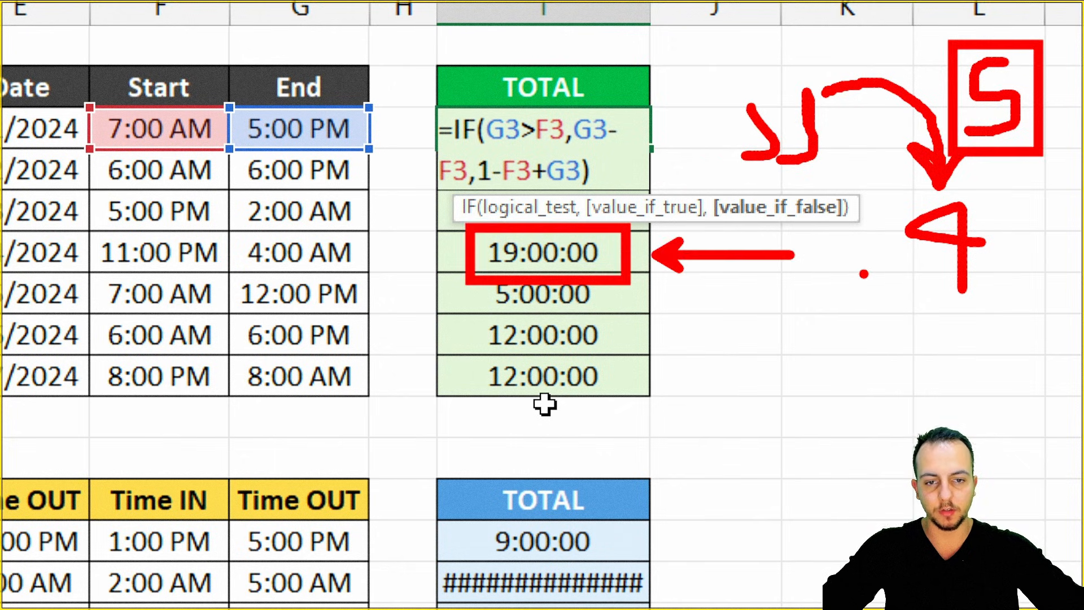
{"action": "key", "text": "Escape"}
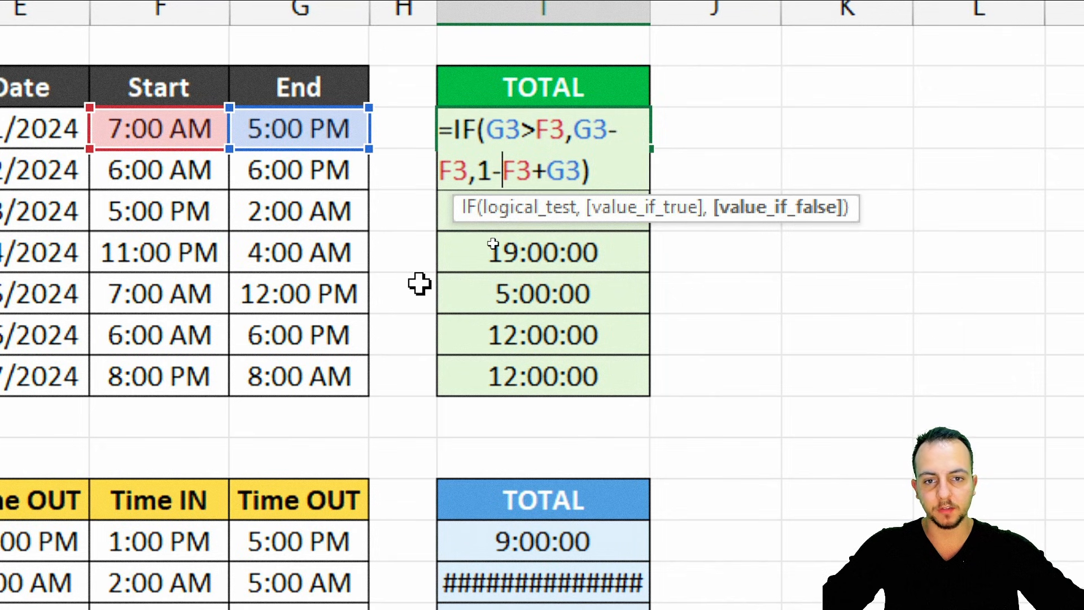
Step: Confirm the Monday formula in I3 and fill it down the green TOTAL column through Sunday
{"action": "key", "text": "Return"}
{"action": "left_click", "coordinate": [621, 125]}
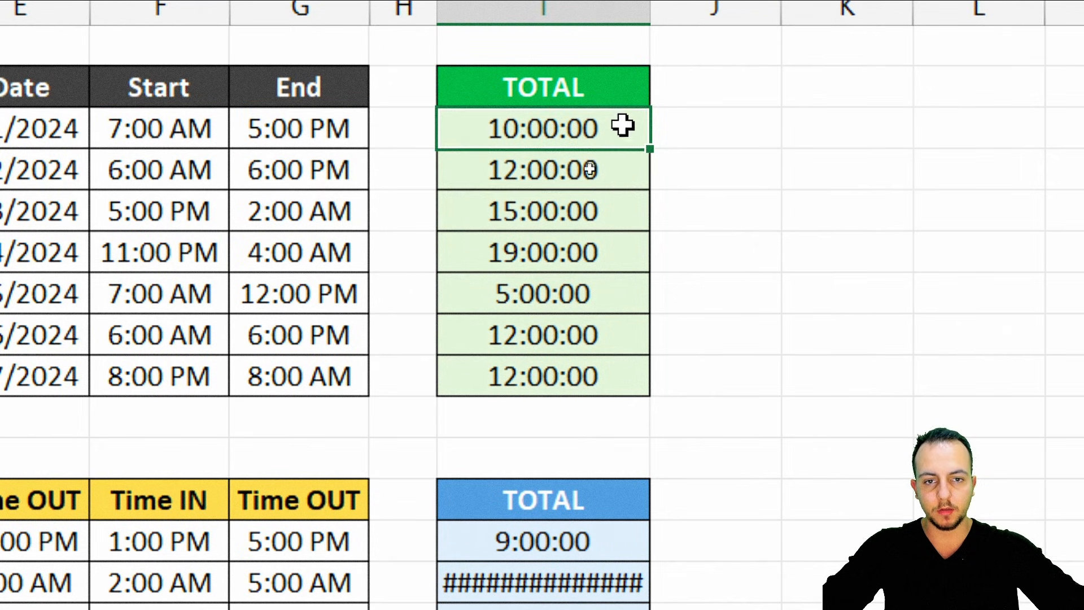
{"action": "left_click_drag", "start_coordinate": [650, 150], "coordinate": [635, 381]}
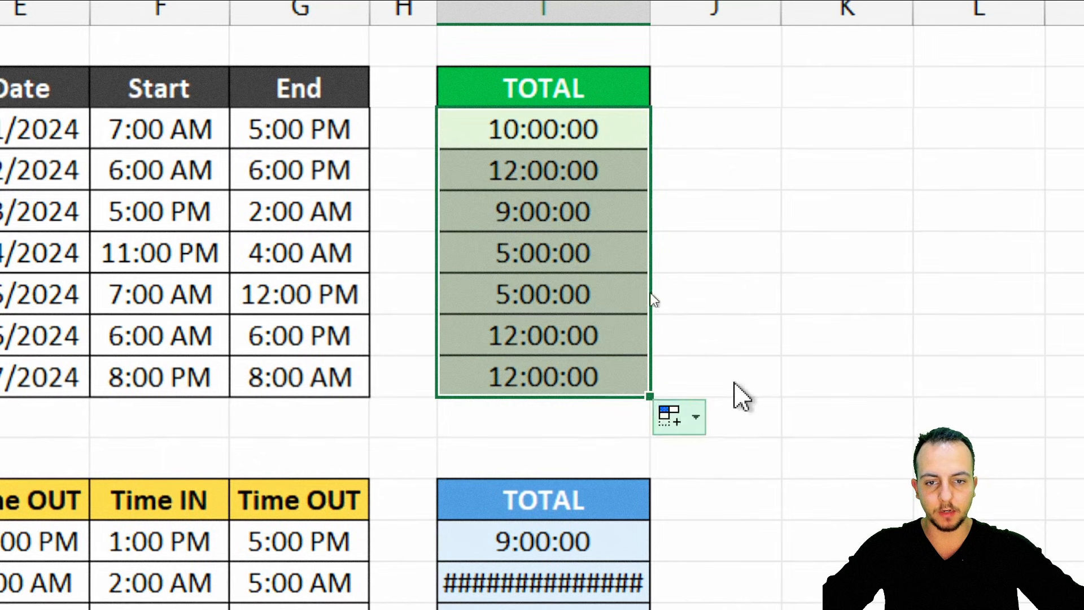
{"action": "left_click", "coordinate": [599, 255]}
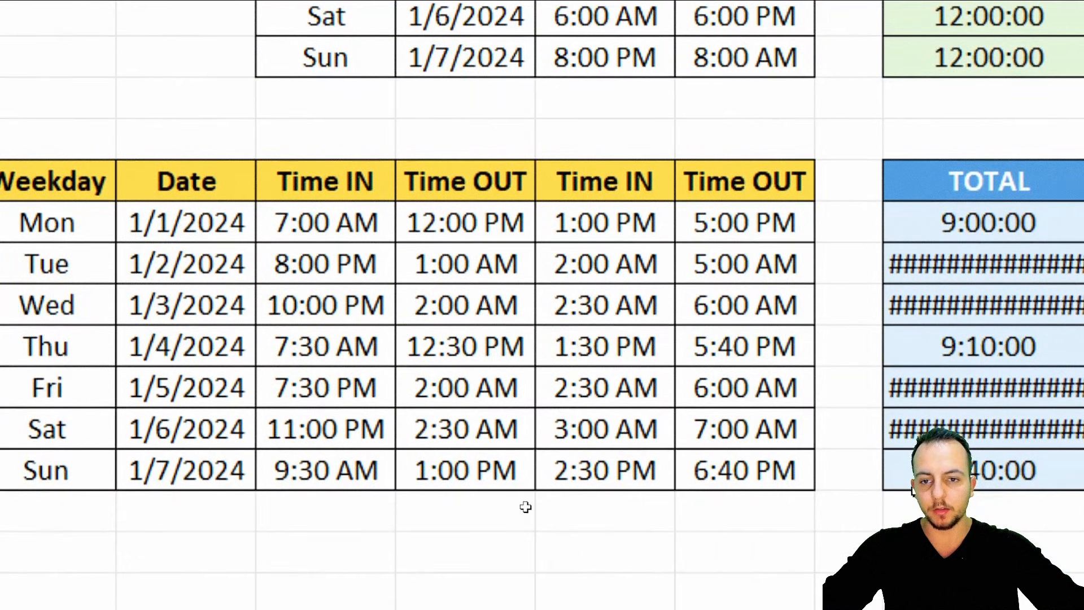
Step: Box the two Time IN/Time OUT column pairs of the lower table in red, add arrows to them, and erase the marks
{"action": "key", "text": "ctrl+2"}
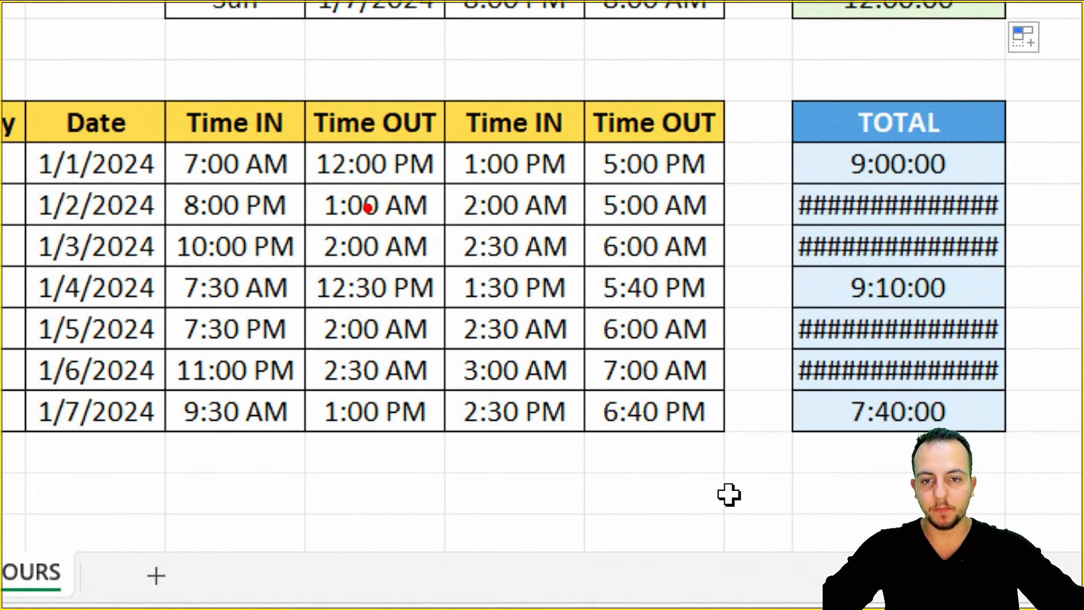
{"action": "mouse_move", "coordinate": [159, 72]}
{"action": "left_mouse_down"}
{"action": "mouse_move", "coordinate": [266, 150]}
{"action": "mouse_move", "coordinate": [451, 467]}
{"action": "left_mouse_up"}
{"action": "key", "text": "Escape"}
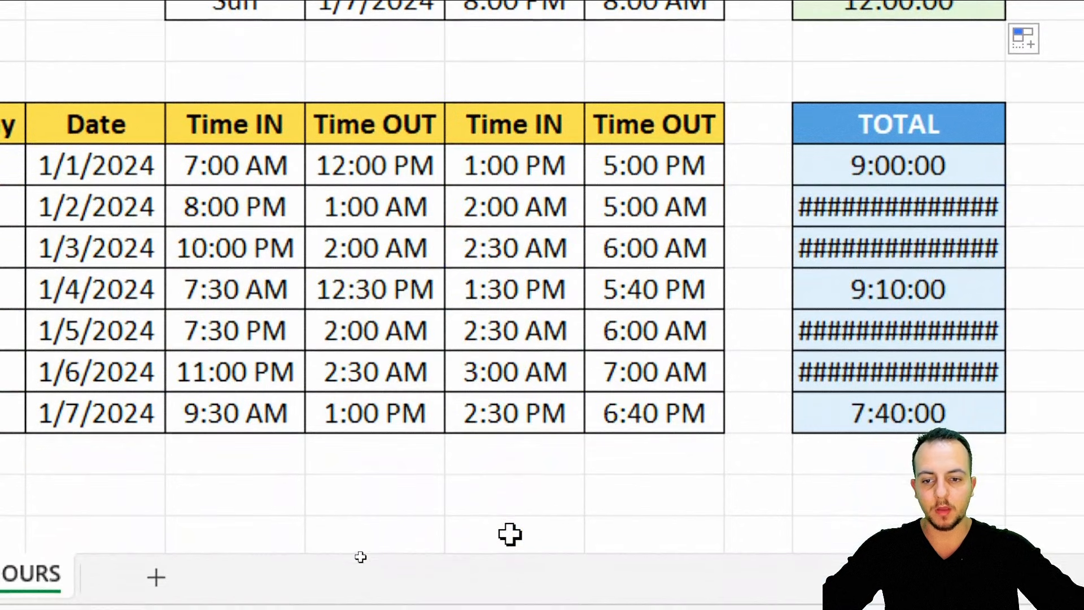
{"action": "key", "text": "ctrl+2"}
{"action": "mouse_move", "coordinate": [160, 79]}
{"action": "left_mouse_down"}
{"action": "mouse_move", "coordinate": [401, 380]}
{"action": "mouse_move", "coordinate": [444, 463]}
{"action": "mouse_move", "coordinate": [654, 261]}
{"action": "mouse_move", "coordinate": [726, 80]}
{"action": "mouse_move", "coordinate": [748, 80]}
{"action": "left_mouse_up"}
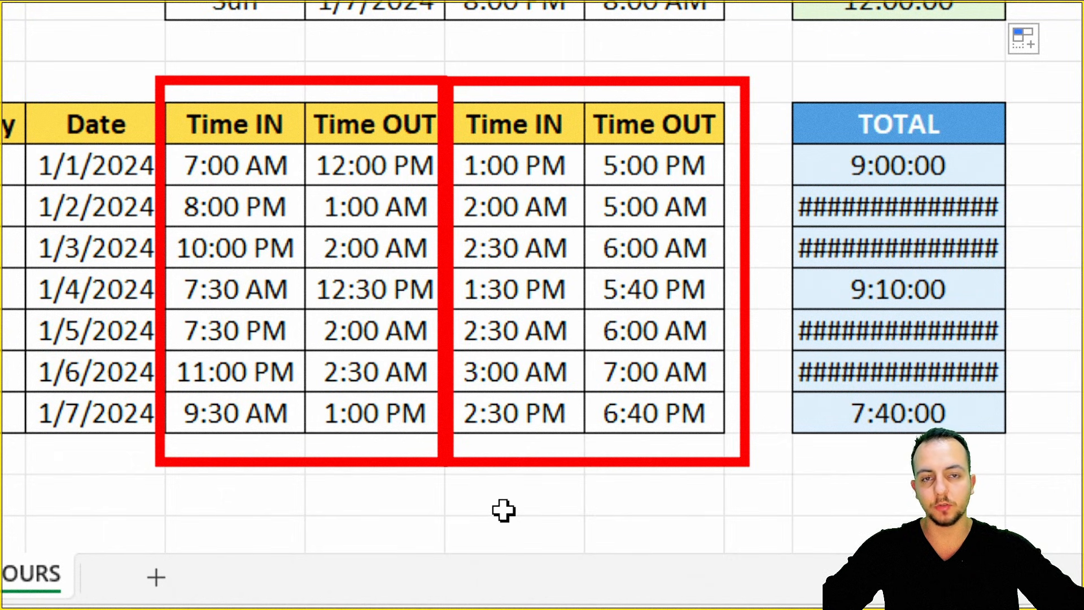
{"action": "left_click_drag", "start_coordinate": [291, 486], "coordinate": [184, 554]}
{"action": "left_click_drag", "start_coordinate": [529, 484], "coordinate": [440, 551]}
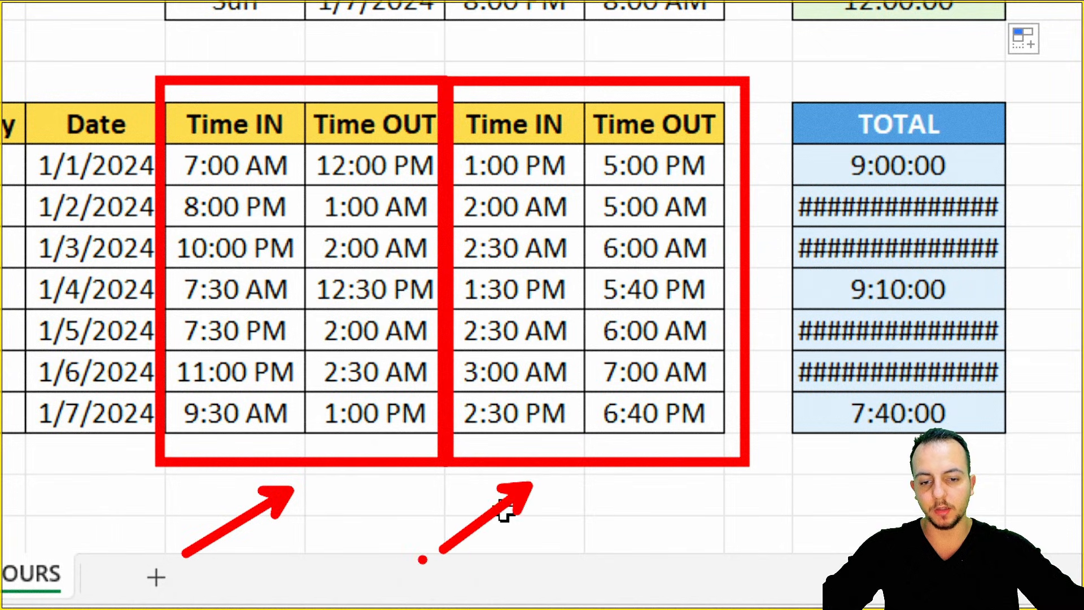
{"action": "key", "text": "Escape"}
Step: Clear the blue TOTAL column of the lower table and begin Monday's IF formula with the logical test E13>D13
{"action": "left_click_drag", "start_coordinate": [892, 170], "coordinate": [870, 412]}
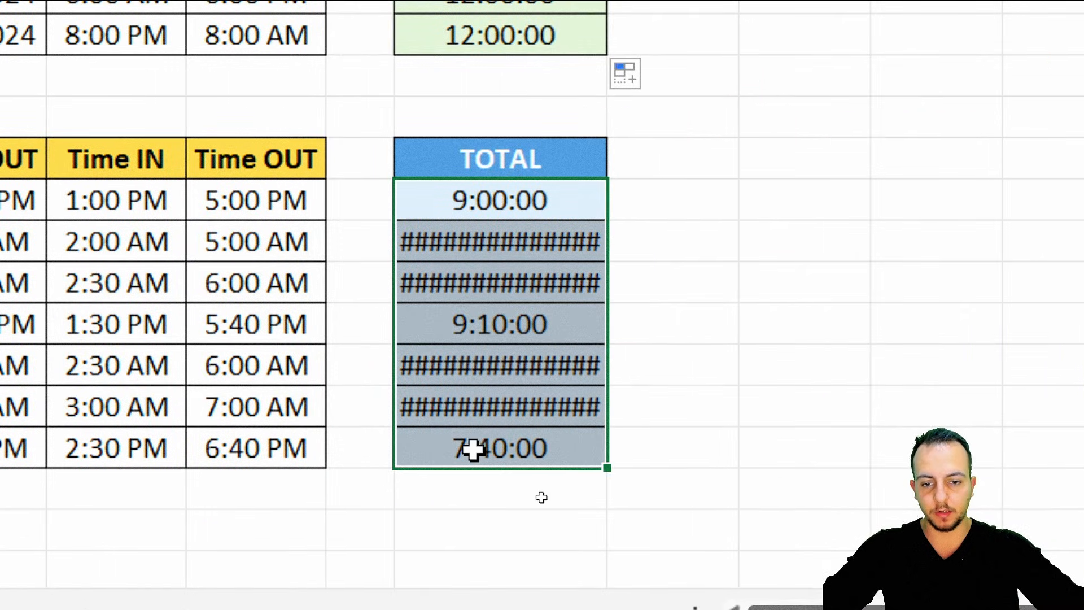
{"action": "key", "text": "Delete"}
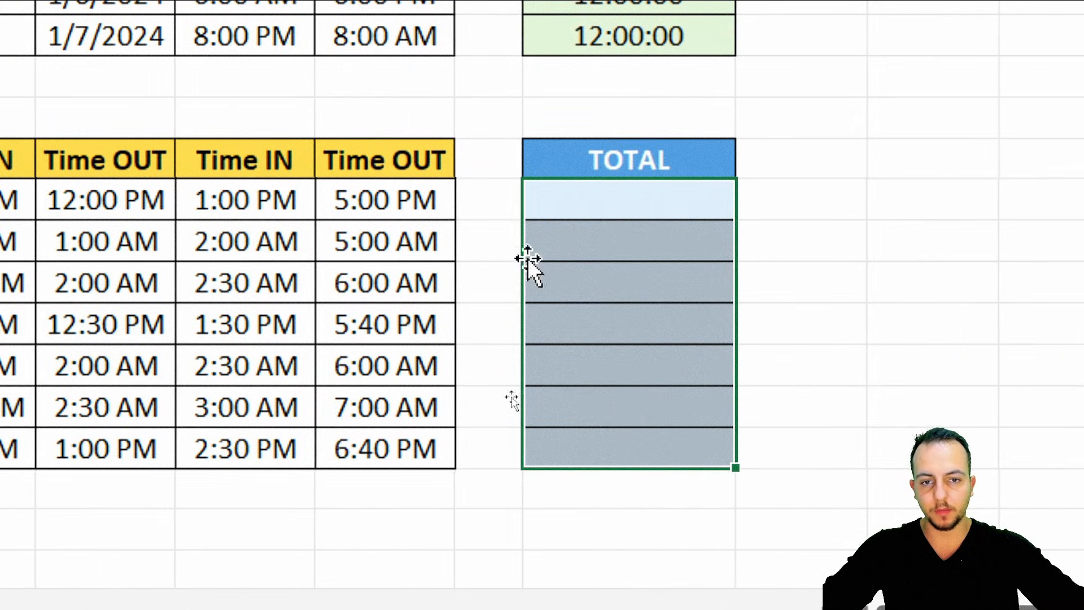
{"action": "left_click", "coordinate": [464, 208]}
{"action": "type", "text": "=if"}
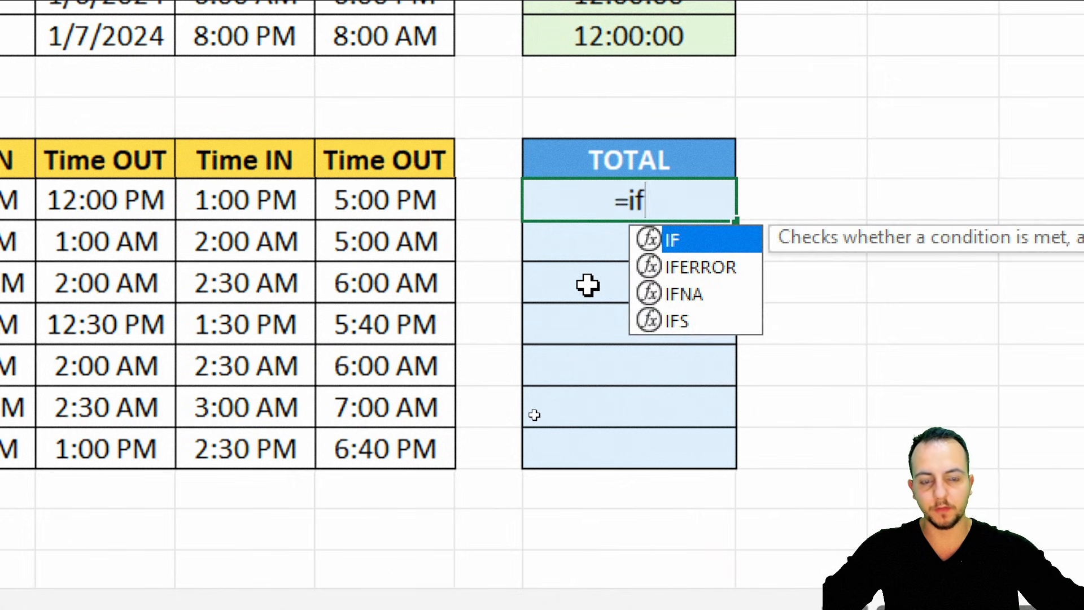
{"action": "double_click", "coordinate": [708, 239]}
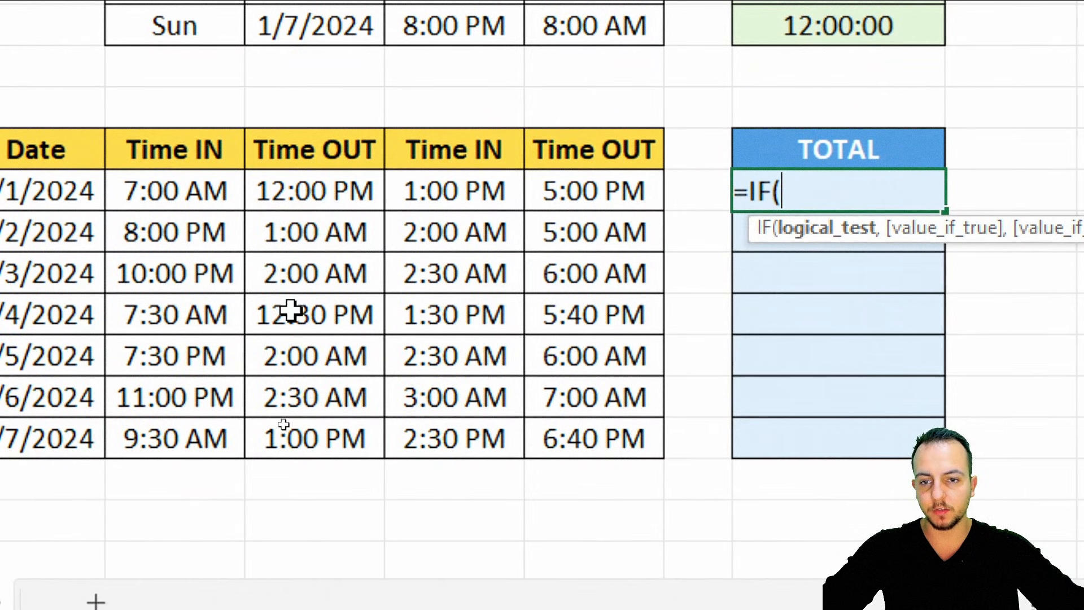
{"action": "left_click", "coordinate": [142, 224]}
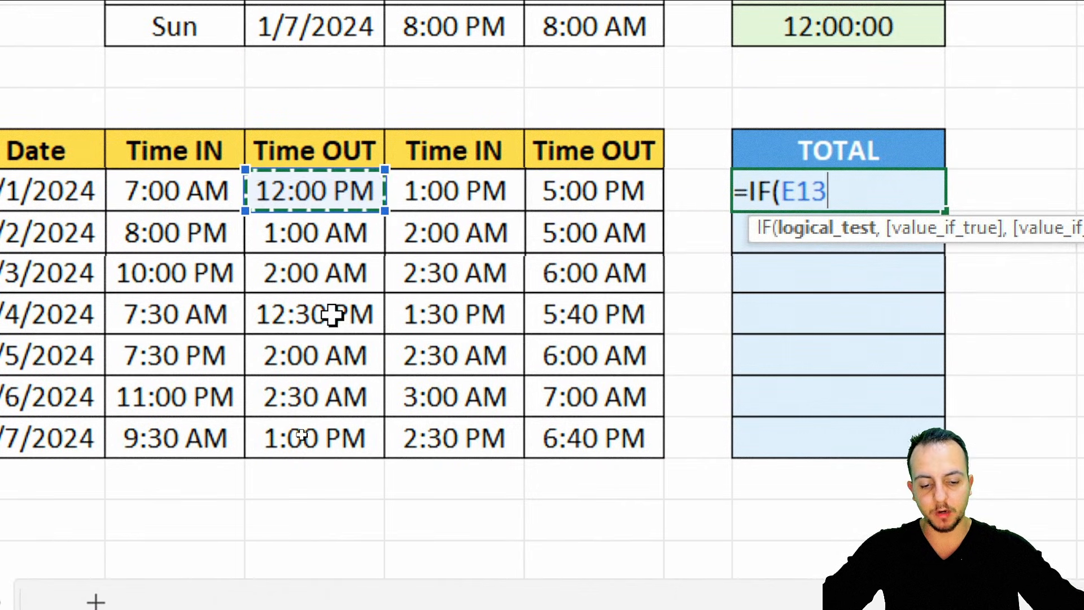
{"action": "type", "text": ">"}
{"action": "left_click", "coordinate": [193, 187]}
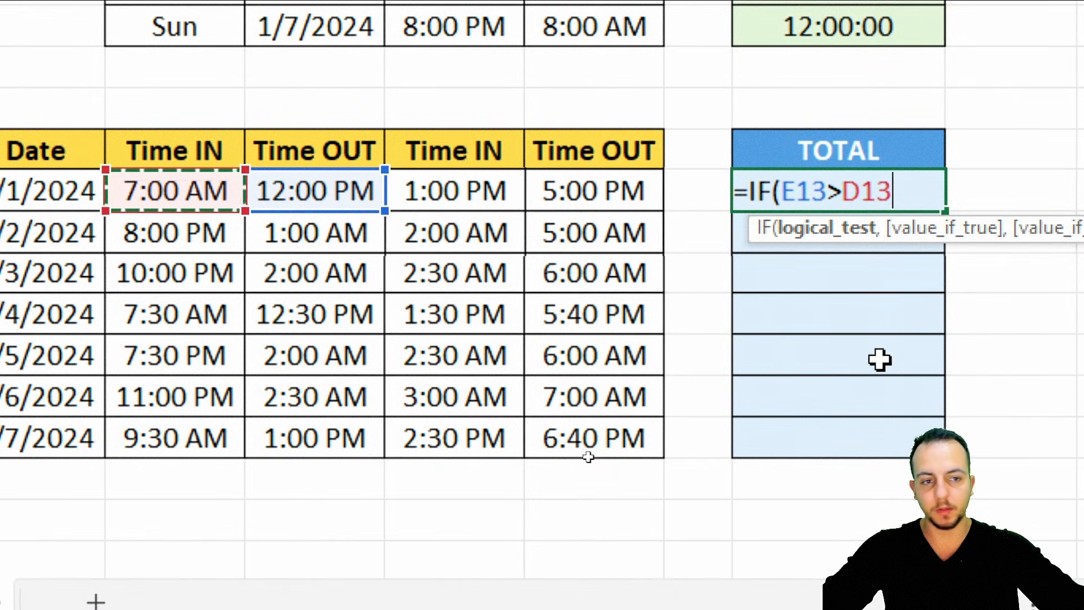
{"action": "type", "text": ","}
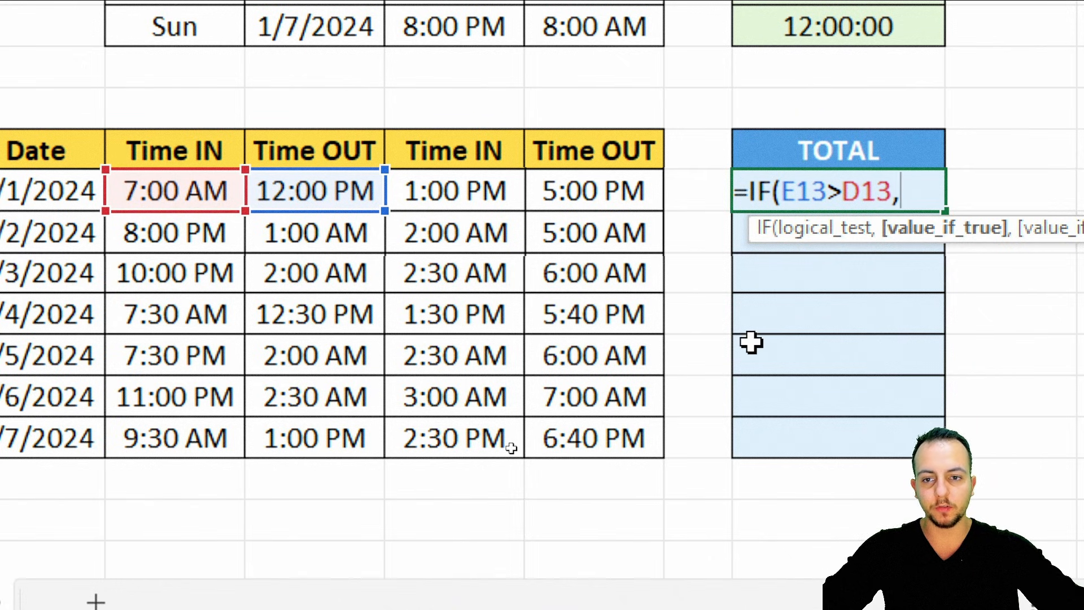
Step: Enter E13-D13 as the value-if-true part of Monday's formula in the lower table
{"action": "left_click", "coordinate": [356, 203]}
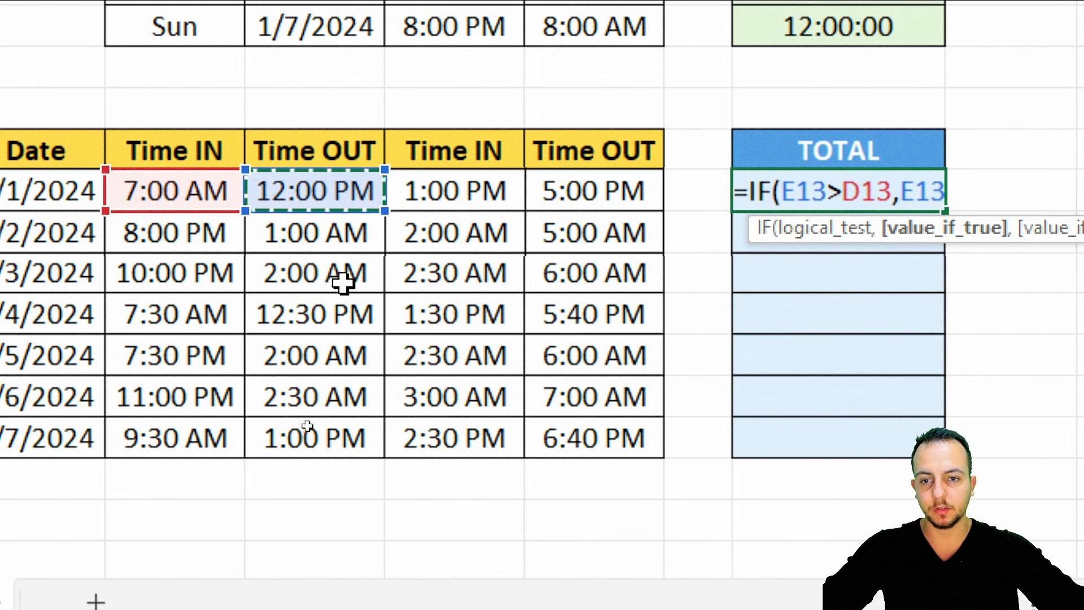
{"action": "type", "text": "-"}
{"action": "left_click", "coordinate": [197, 195]}
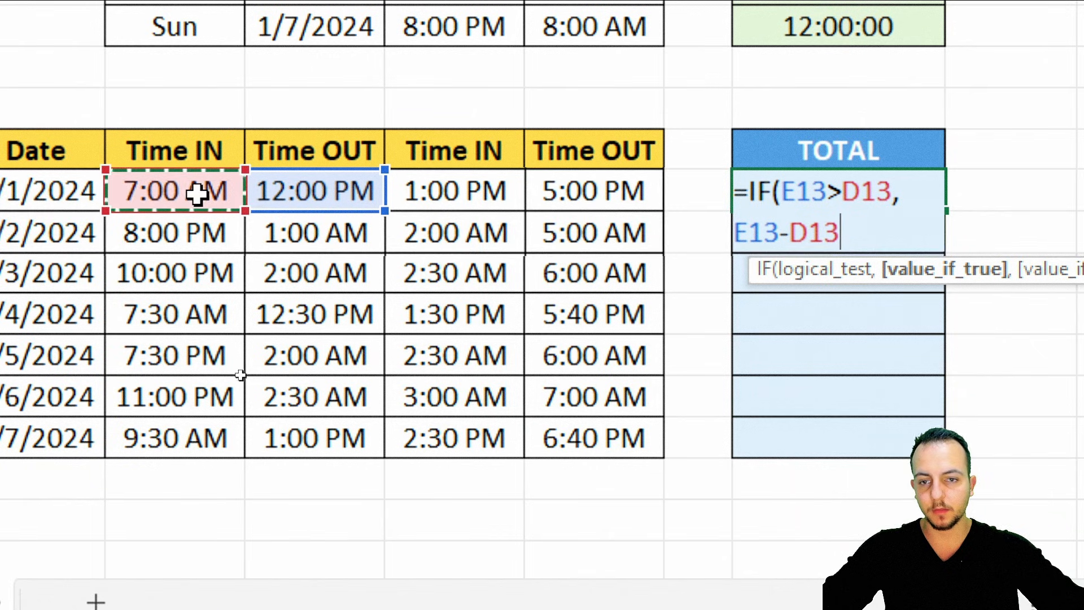
{"action": "type", "text": ","}
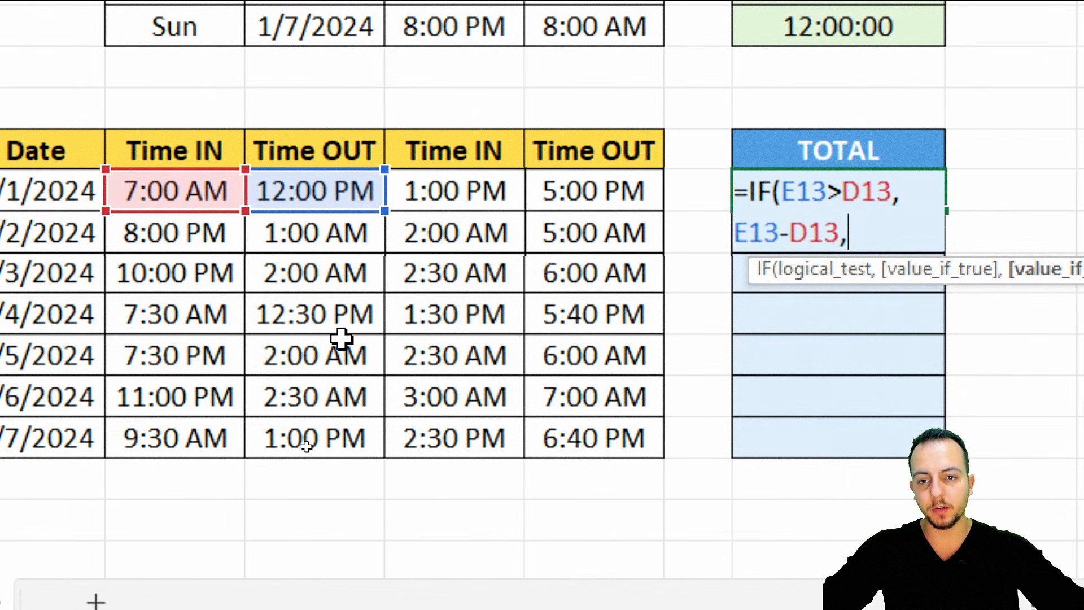
Step: Complete Monday's formula with 1-D13+E13 as the value if false and fill it down through Sunday
{"action": "type", "text": "1"}
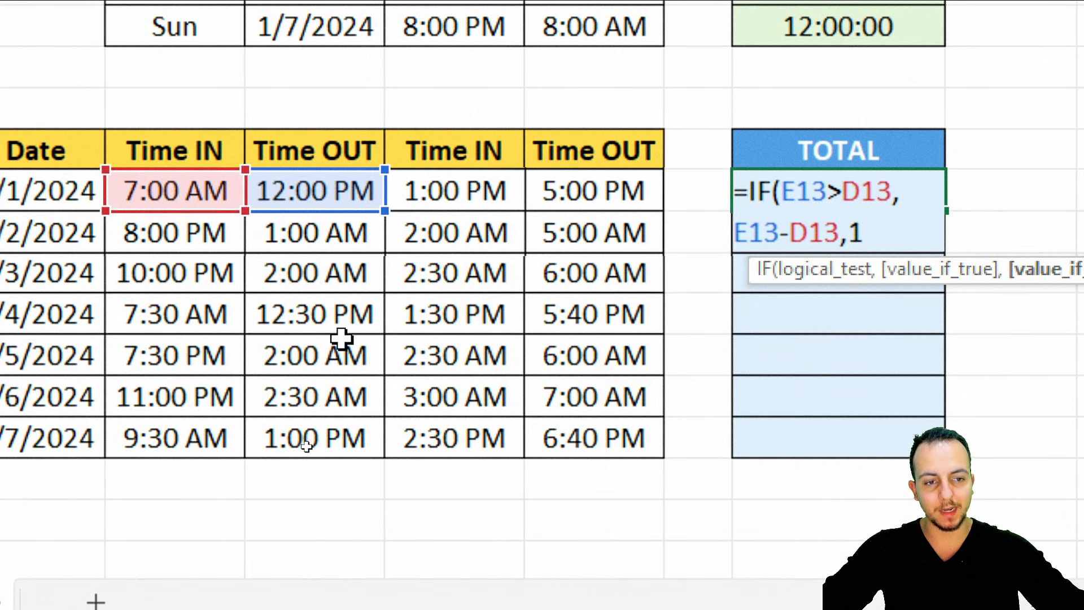
{"action": "type", "text": "-"}
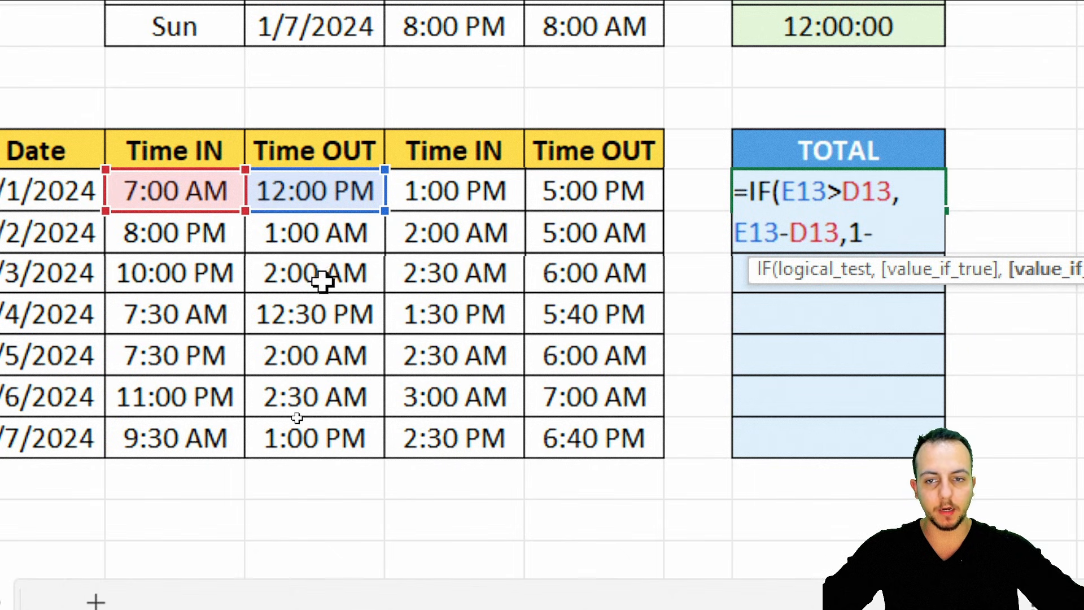
{"action": "left_click", "coordinate": [206, 190]}
{"action": "type", "text": "+"}
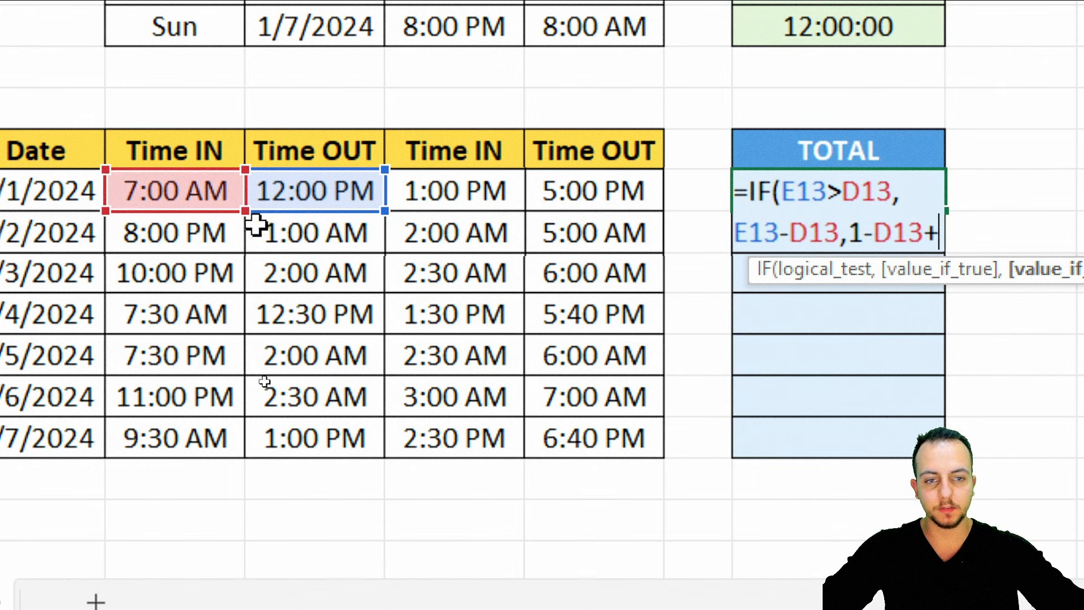
{"action": "left_click", "coordinate": [303, 192]}
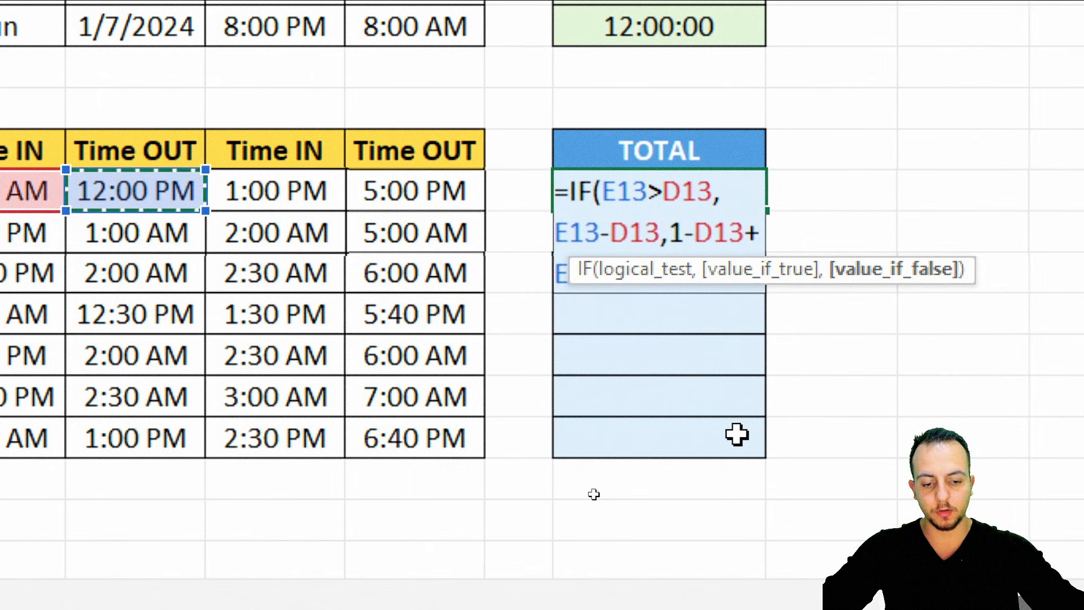
{"action": "type", "text": ")"}
{"action": "key", "text": "Return"}
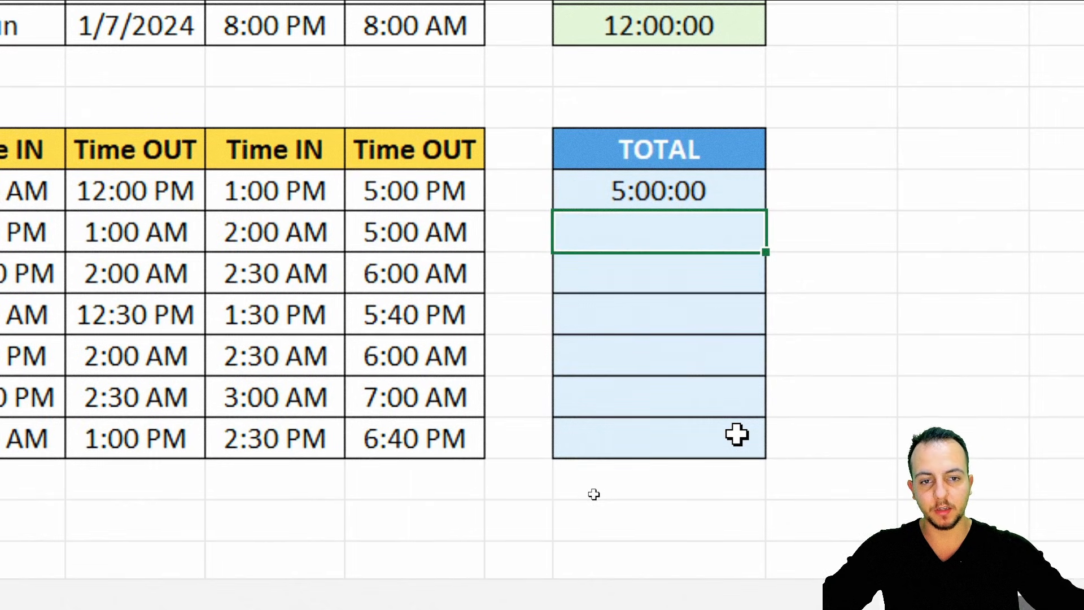
{"action": "left_click", "coordinate": [720, 196]}
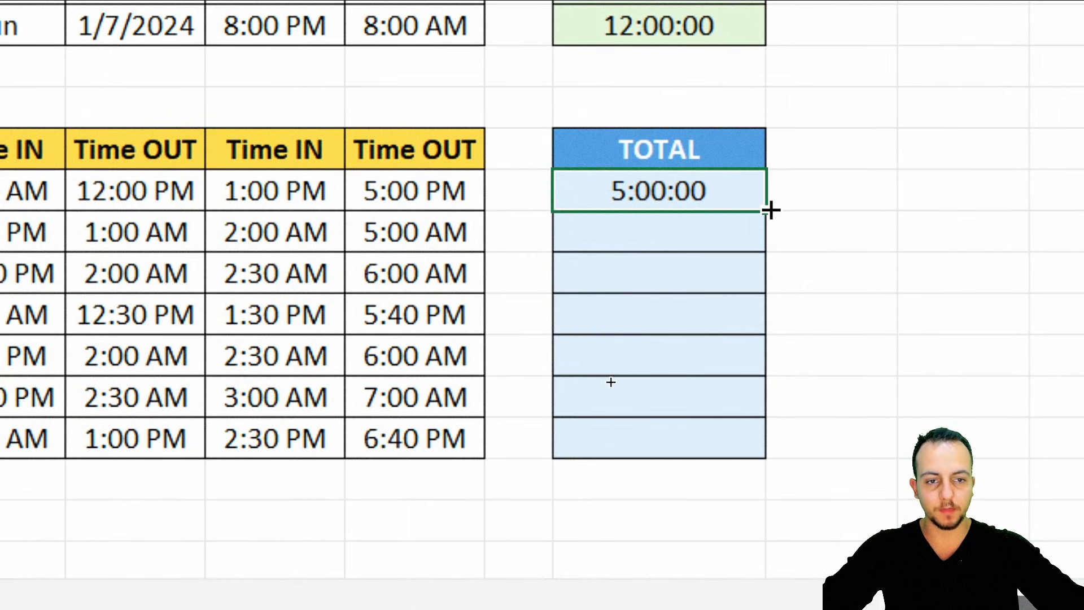
{"action": "left_click_drag", "start_coordinate": [767, 209], "coordinate": [730, 448]}
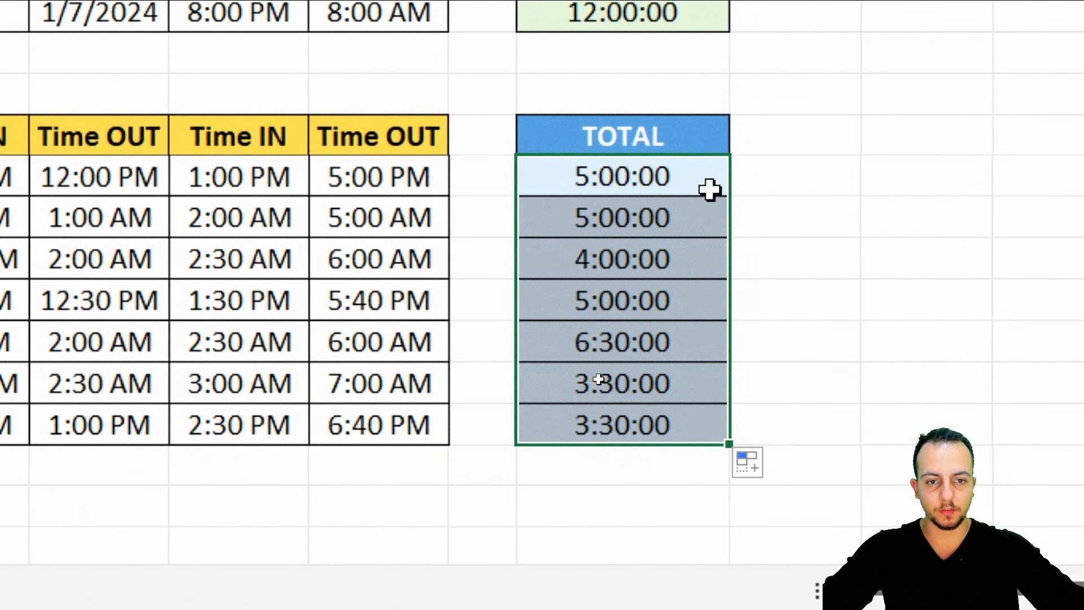
Step: Reopen Monday's formula in the blue TOTAL column to review its D13 and E13 references, and close it
{"action": "double_click", "coordinate": [866, 198]}
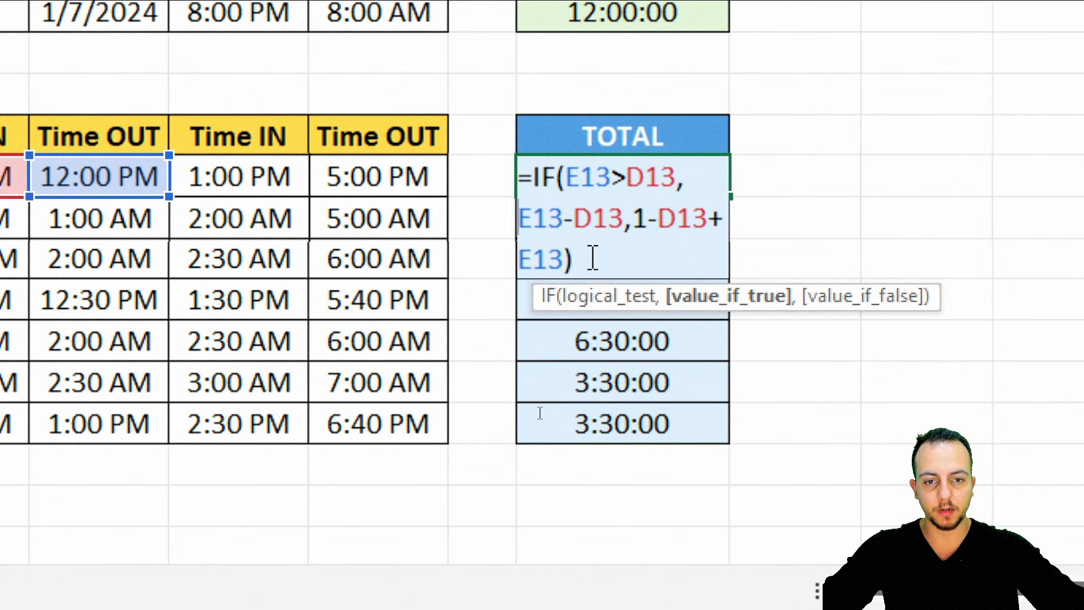
{"action": "left_click", "coordinate": [589, 257]}
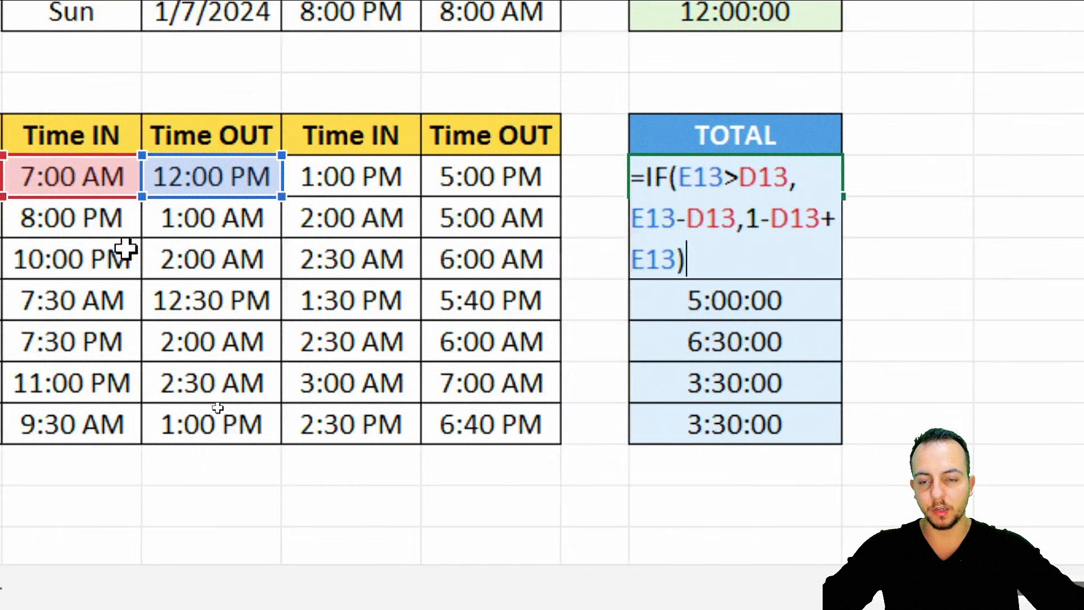
{"action": "key", "text": "ctrl+Return"}
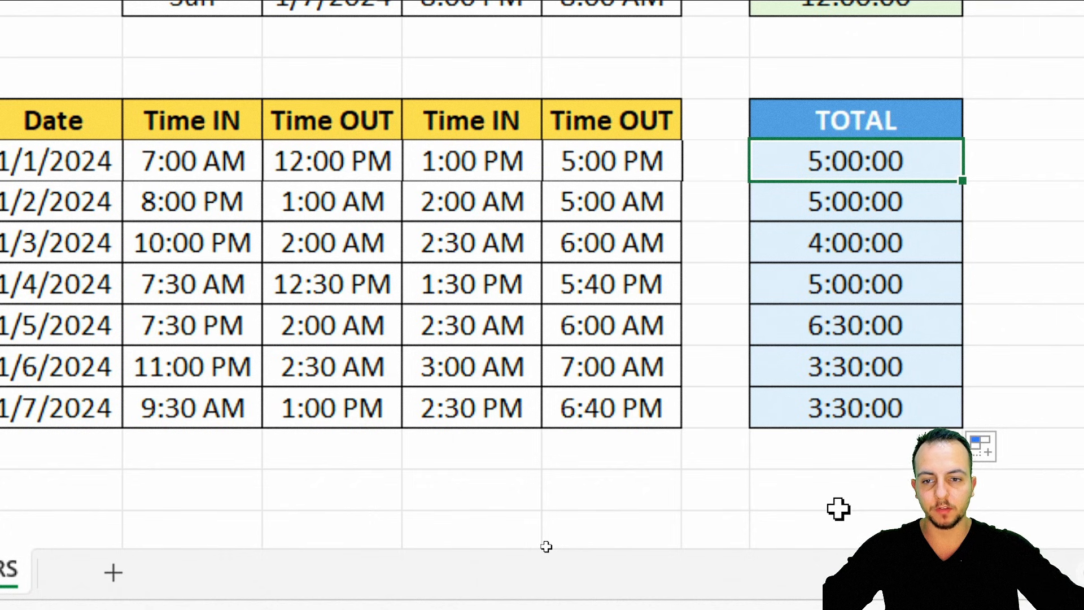
Step: Box Wednesday's first shift, 10:00 PM to 2:00 AM, in red, mark its total, and erase the marks
{"action": "key", "text": "ctrl+2"}
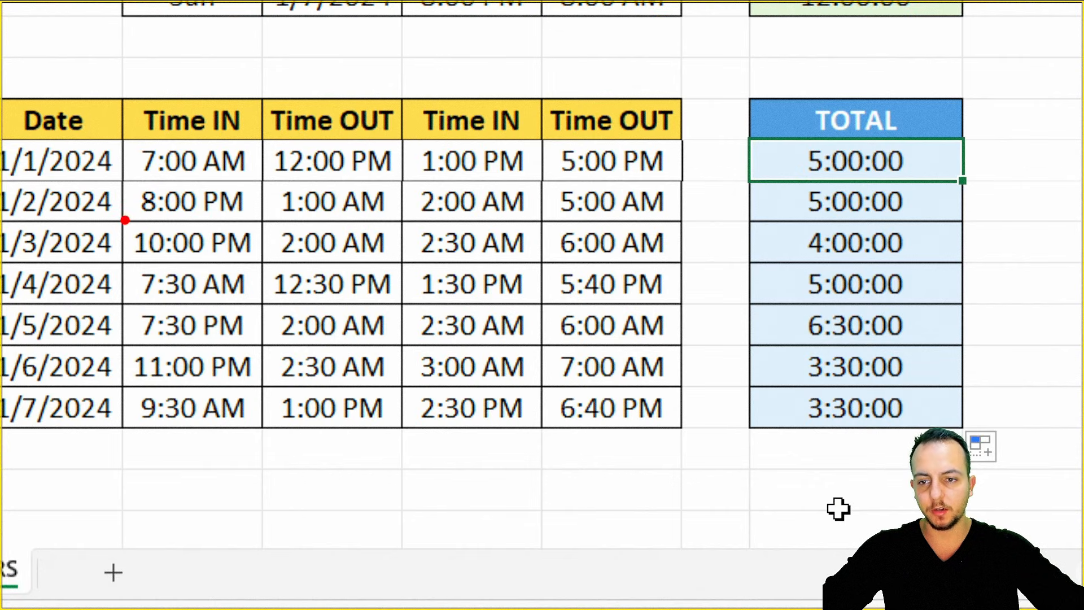
{"action": "mouse_move", "coordinate": [125, 220]}
{"action": "left_mouse_down"}
{"action": "mouse_move", "coordinate": [257, 261]}
{"action": "mouse_move", "coordinate": [402, 265]}
{"action": "left_mouse_up"}
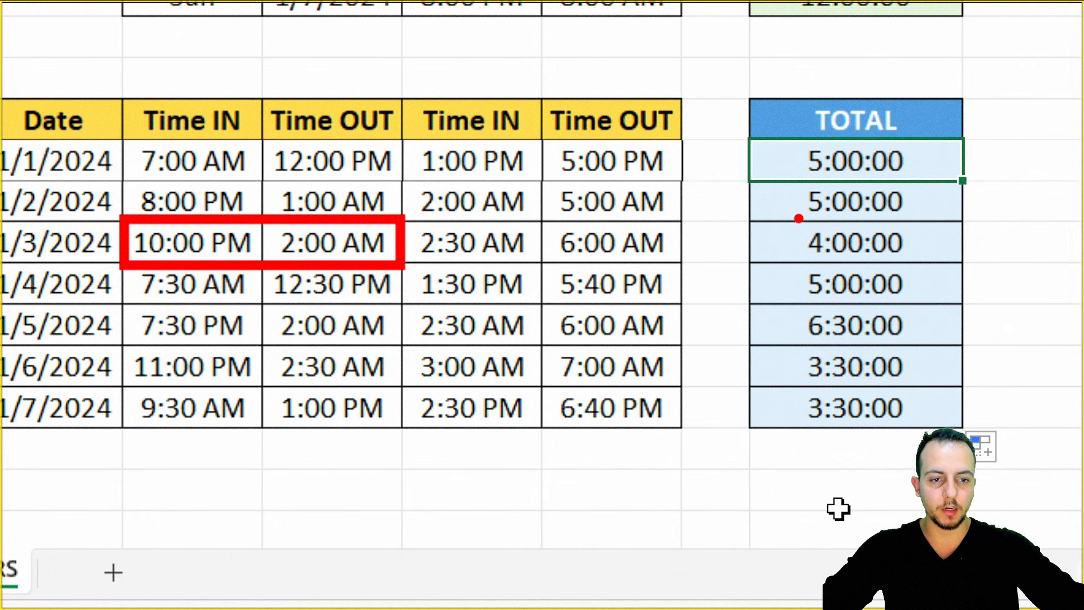
{"action": "mouse_move", "coordinate": [798, 218]}
{"action": "left_mouse_down"}
{"action": "mouse_move", "coordinate": [922, 262]}
{"action": "mouse_move", "coordinate": [1055, 192]}
{"action": "left_mouse_up"}
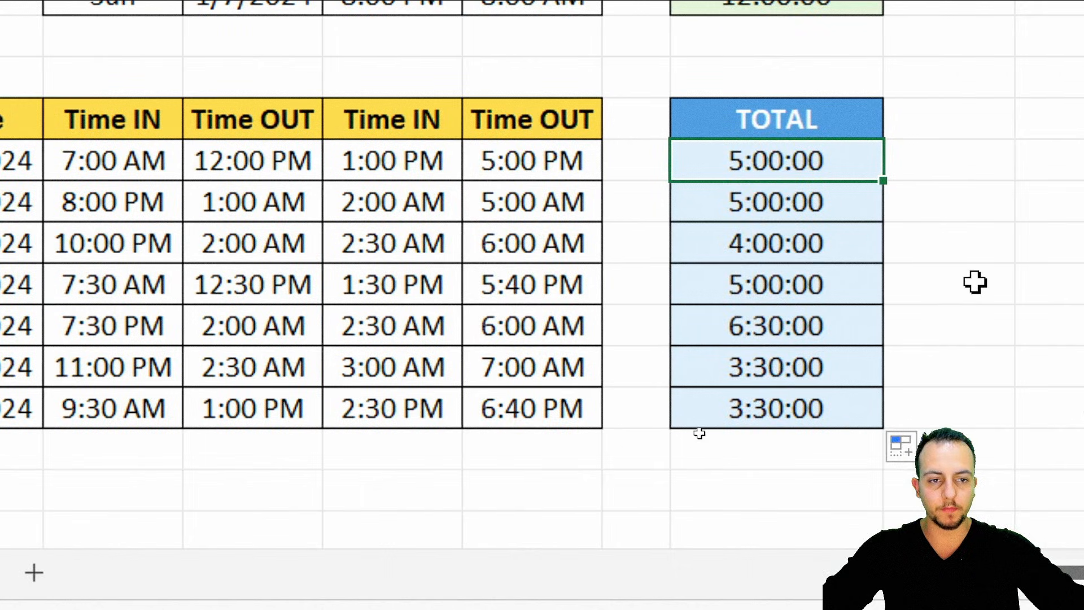
Step: Extend Monday's formula in the blue TOTAL column by adding a second IF with the logical test G13>F13
{"action": "double_click", "coordinate": [698, 166]}
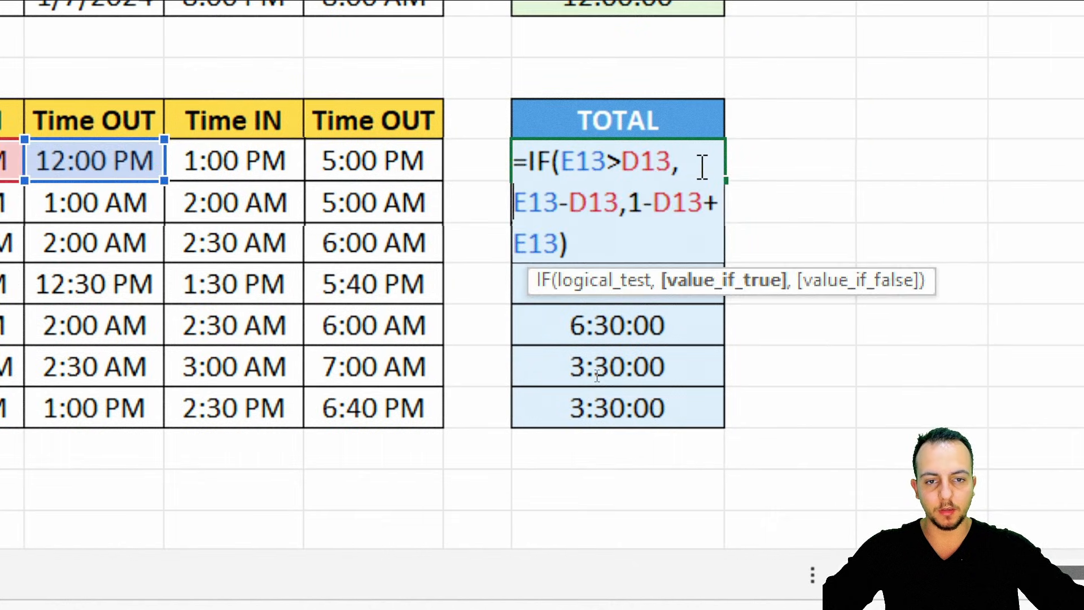
{"action": "left_click", "coordinate": [579, 257]}
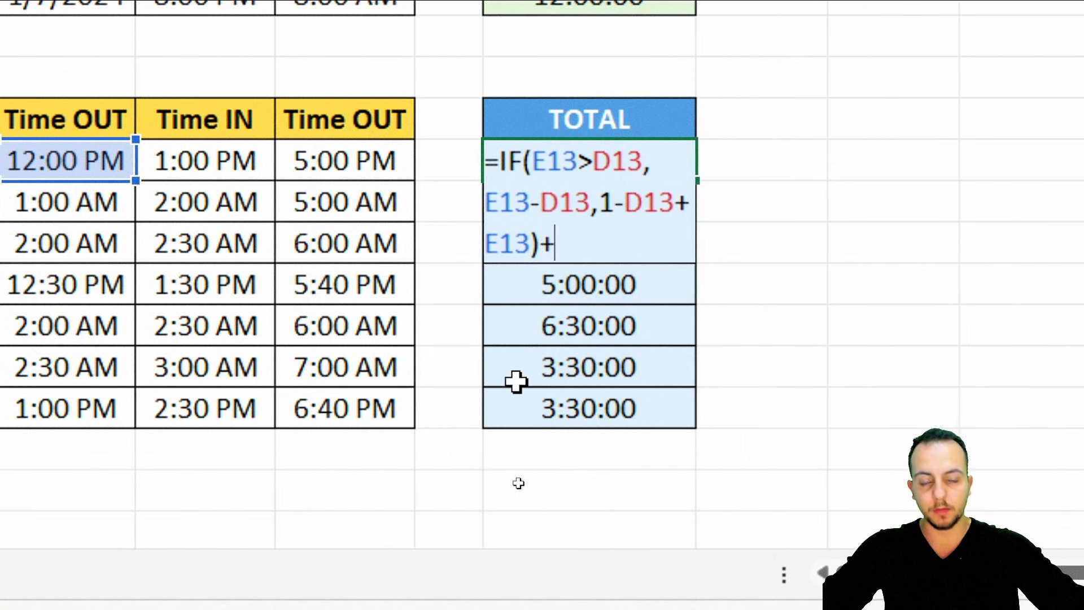
{"action": "type", "text": "if"}
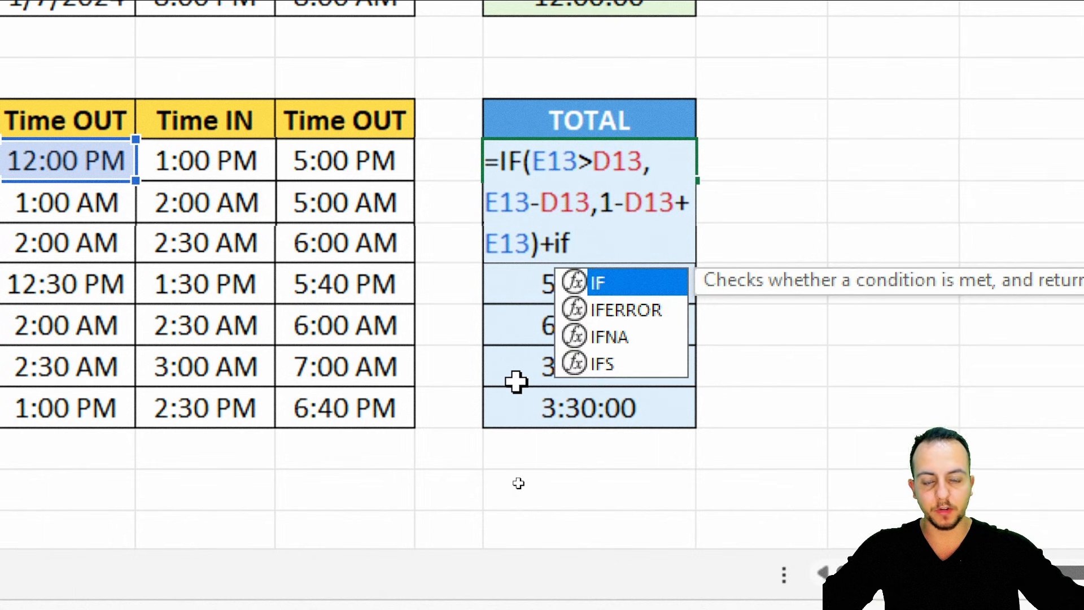
{"action": "double_click", "coordinate": [602, 286]}
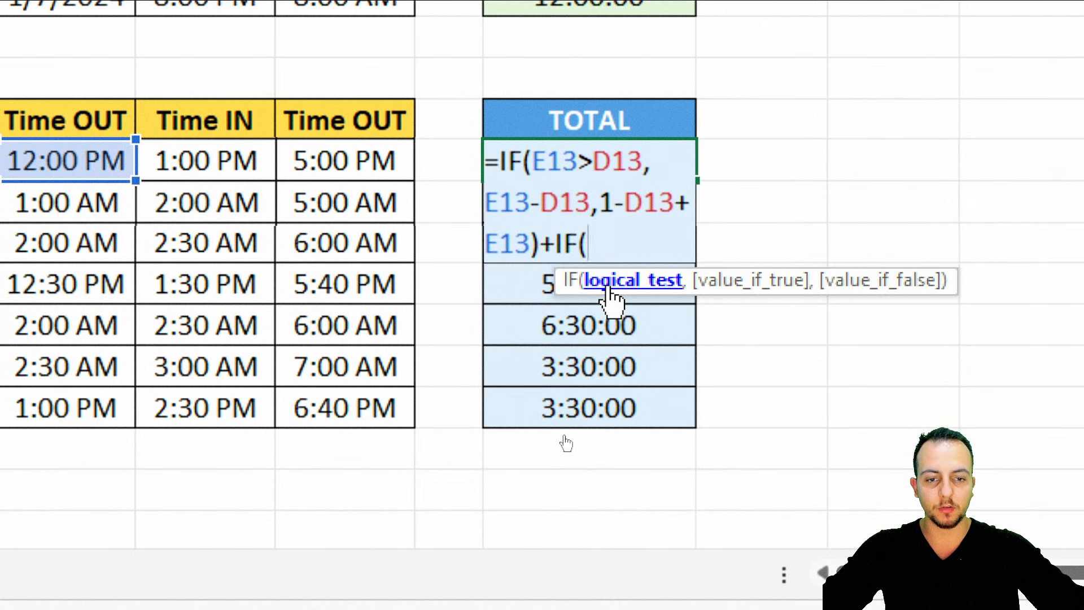
{"action": "left_click", "coordinate": [330, 162]}
{"action": "type", "text": ">"}
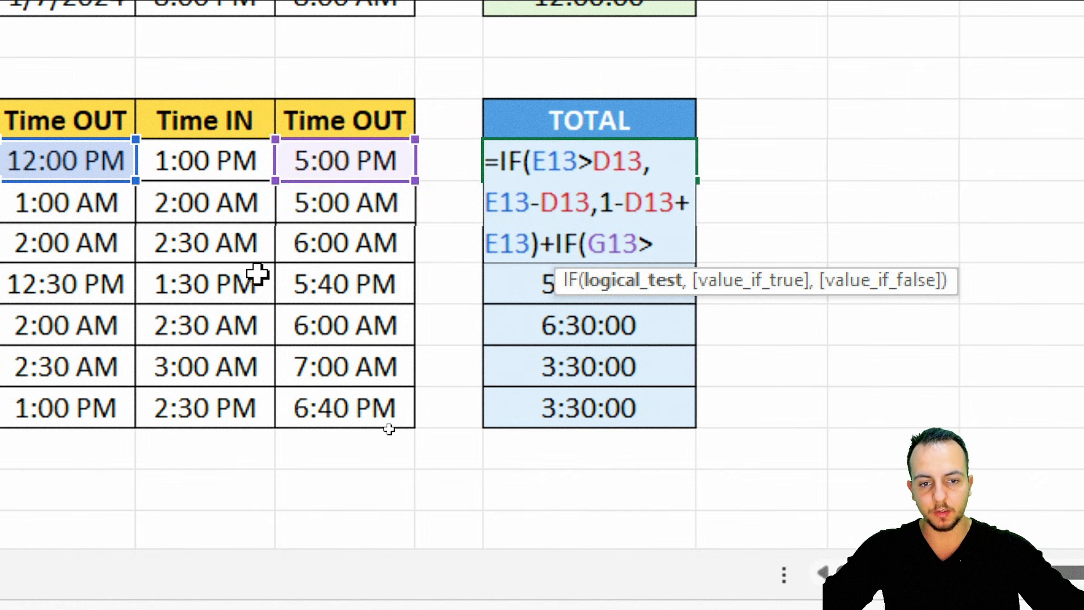
{"action": "left_click", "coordinate": [237, 162]}
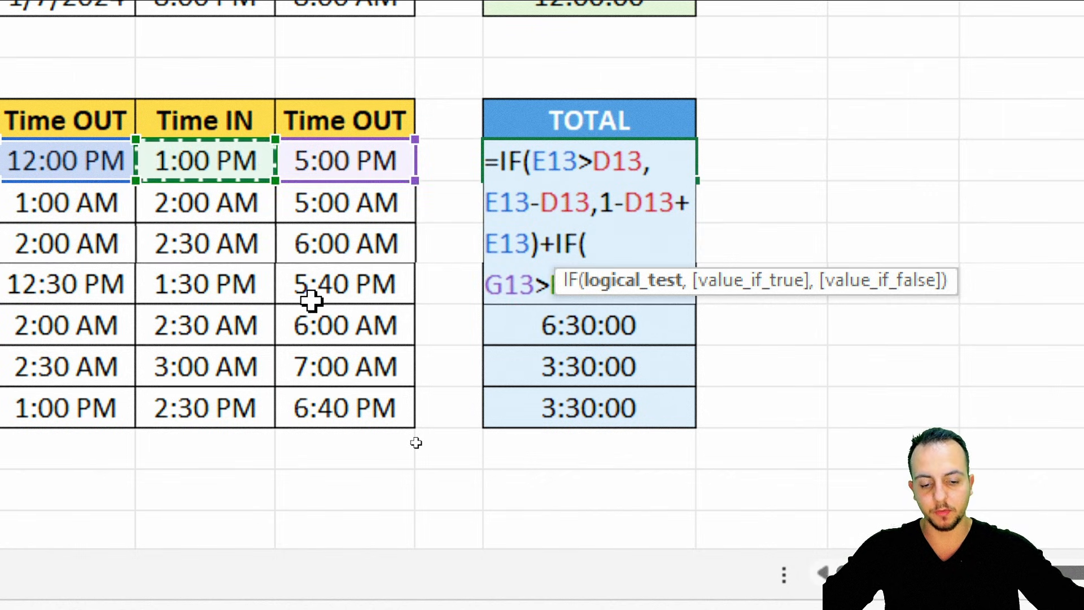
{"action": "type", "text": ","}
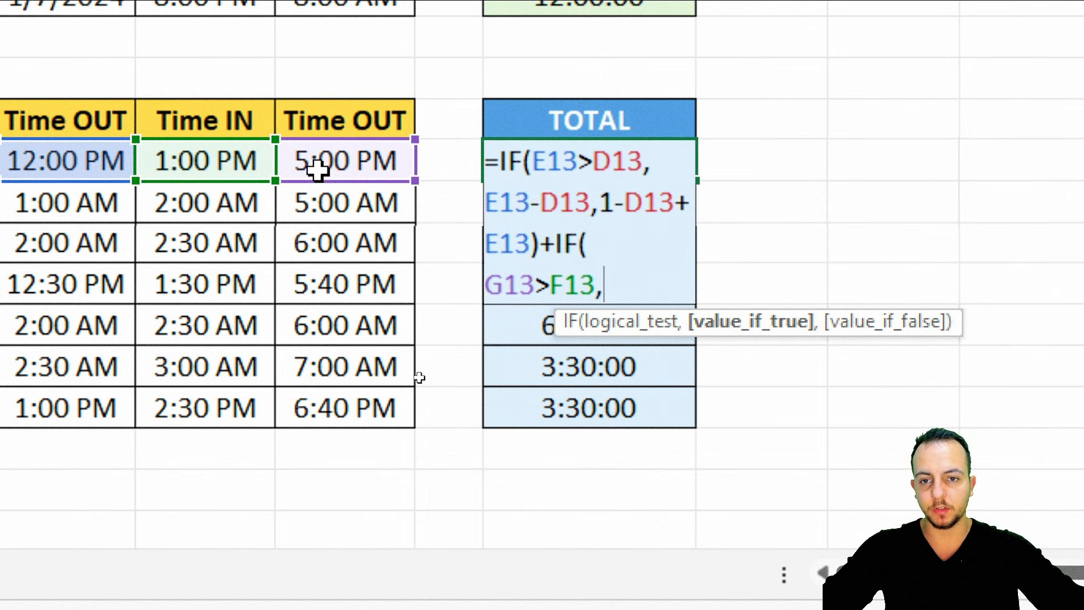
Step: Enter G13-F13 as the value-if-true part of the second IF in Monday's formula
{"action": "left_click", "coordinate": [319, 164]}
{"action": "type", "text": "-"}
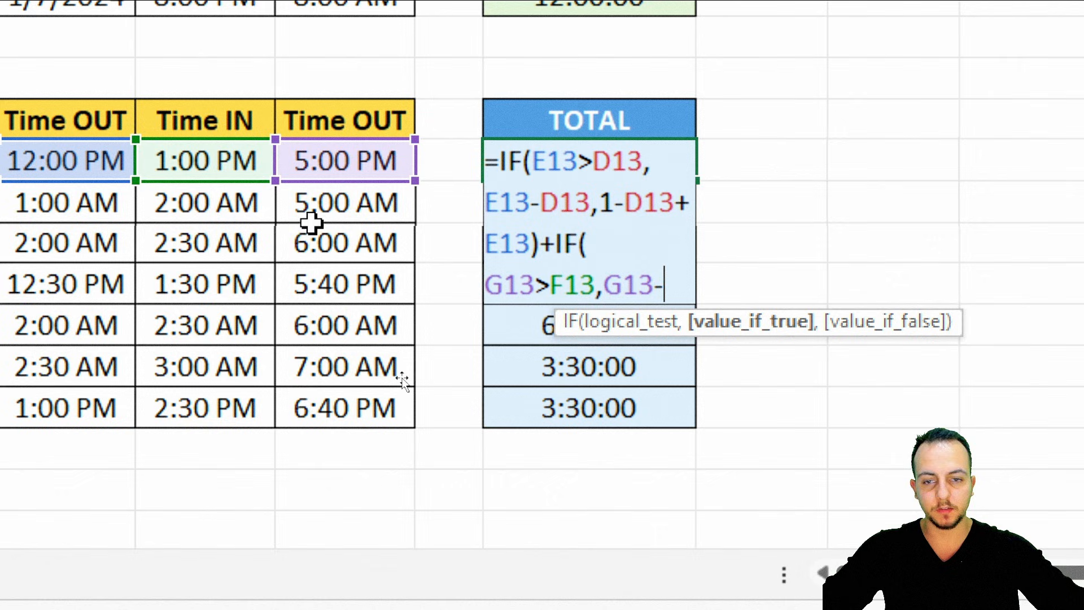
{"action": "left_click", "coordinate": [197, 162]}
{"action": "type", "text": ","}
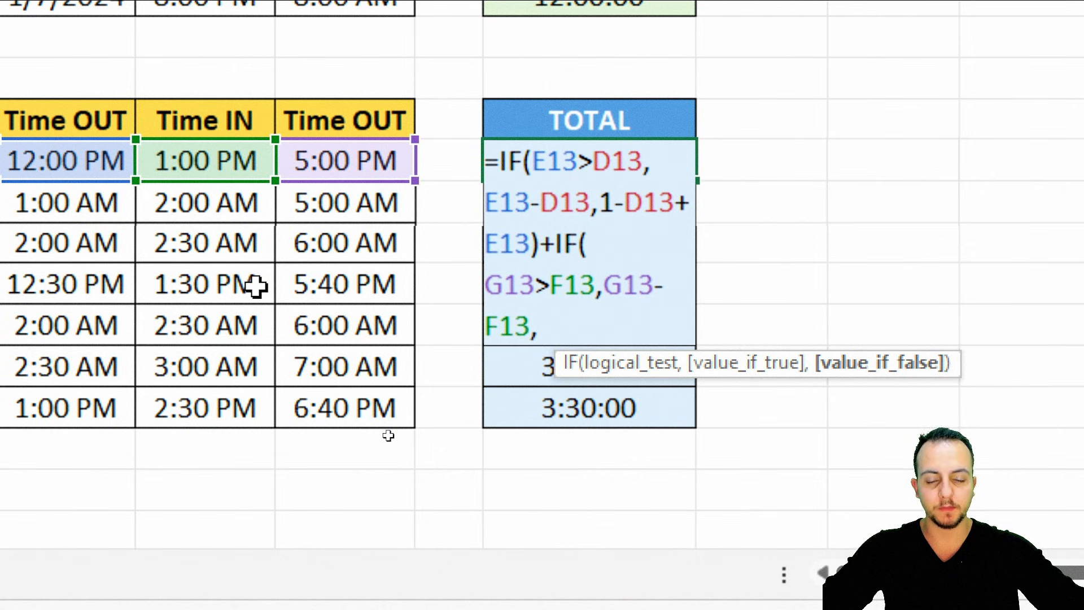
Step: Complete the second IF with 1-F13+G13 as the value if false and fill Monday's formula down through Sunday
{"action": "type", "text": "1-"}
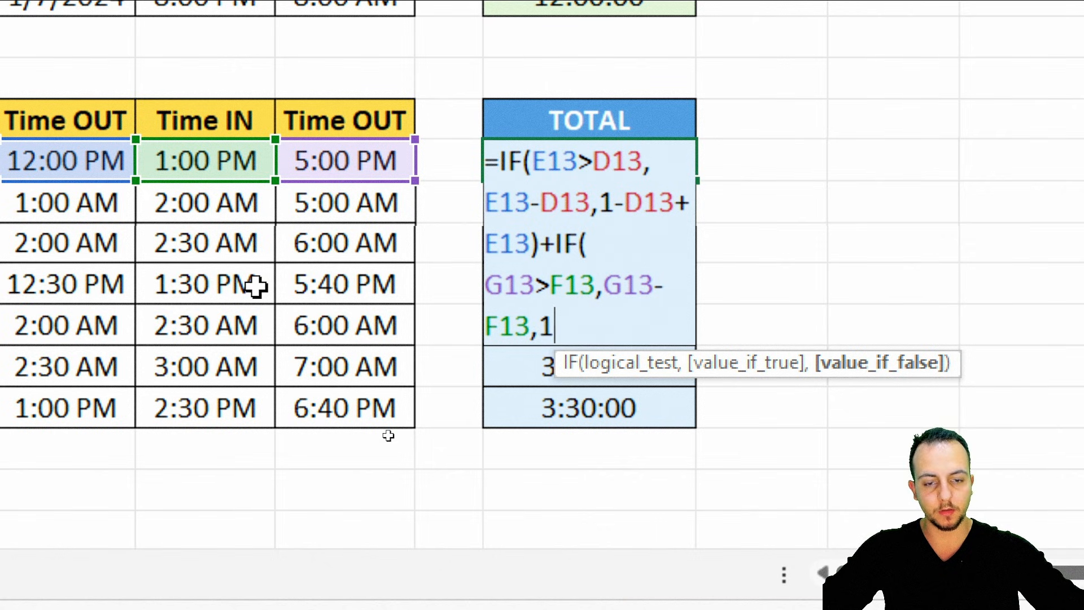
{"action": "left_click", "coordinate": [205, 160]}
{"action": "type", "text": "+"}
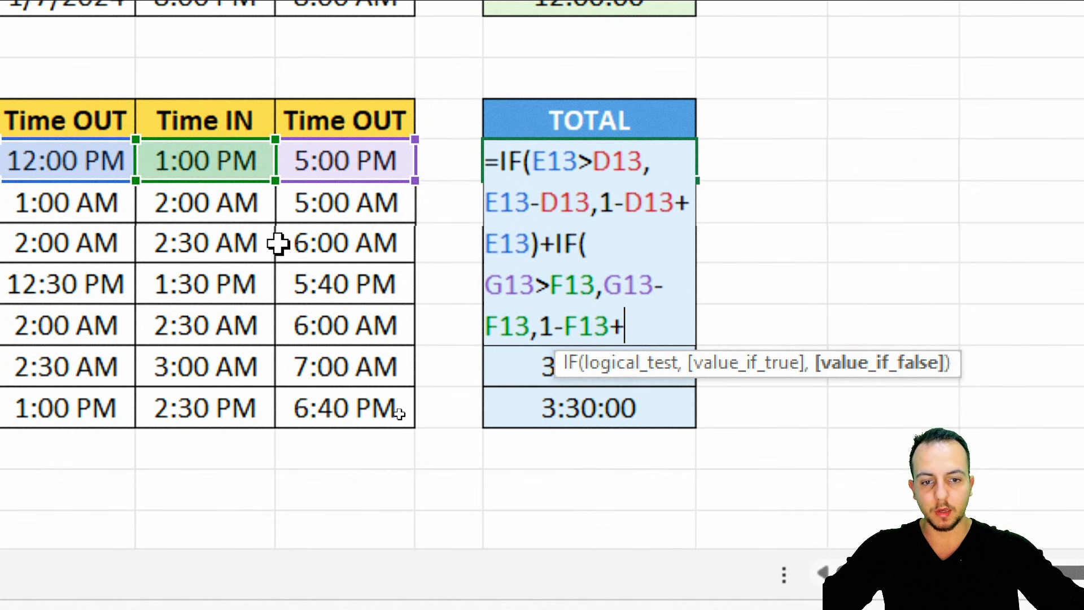
{"action": "left_click", "coordinate": [340, 158]}
{"action": "type", "text": ")"}
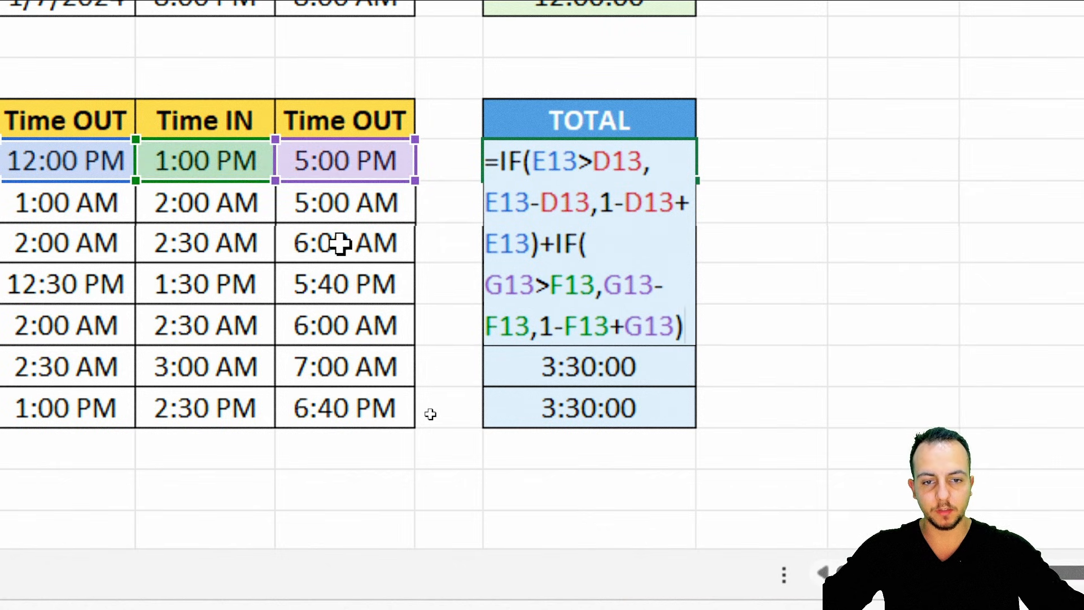
{"action": "key", "text": "Return"}
{"action": "left_click", "coordinate": [693, 146]}
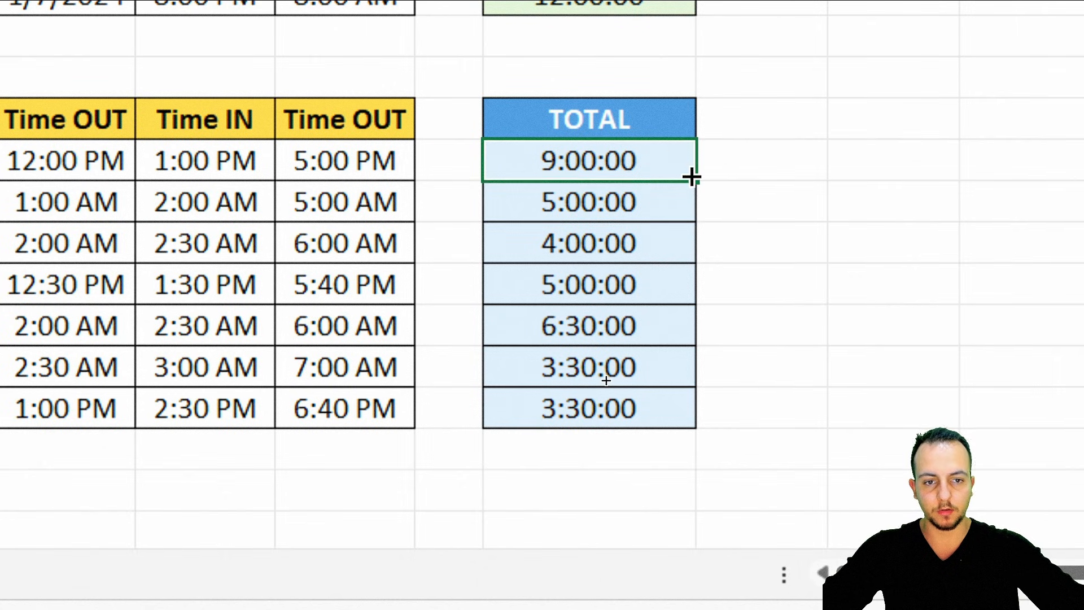
{"action": "left_click_drag", "start_coordinate": [691, 176], "coordinate": [655, 409]}
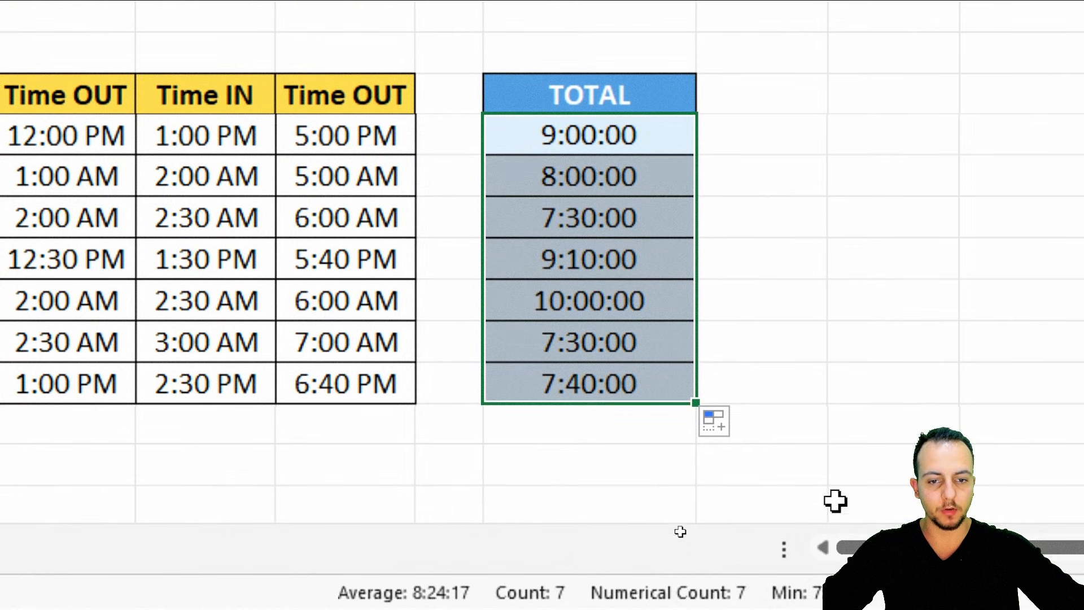
{"action": "left_click", "coordinate": [658, 166]}
{"action": "left_click_drag", "start_coordinate": [658, 140], "coordinate": [592, 387]}
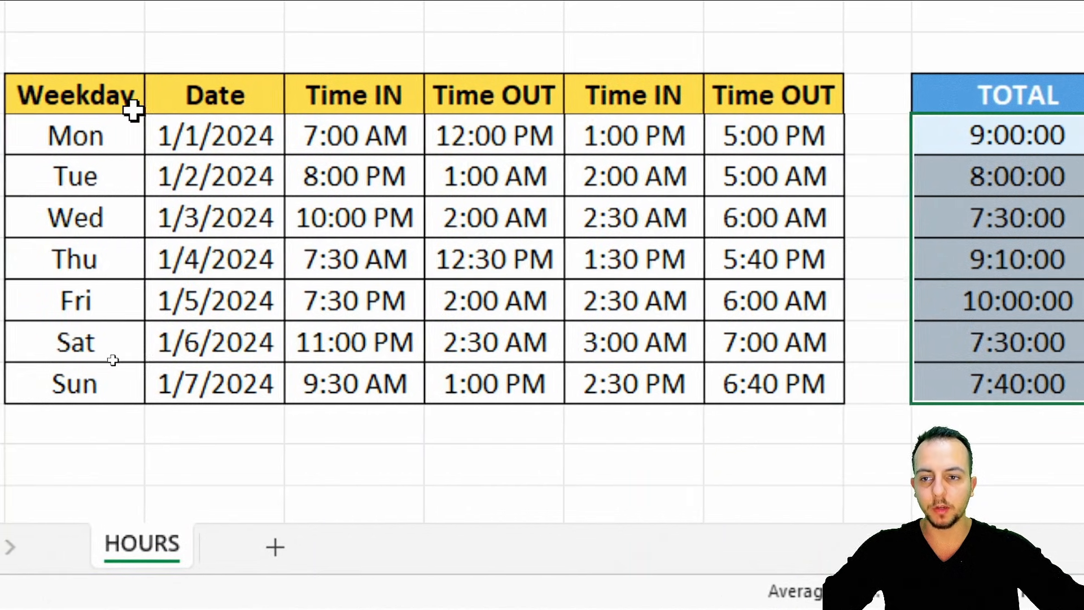
{"action": "left_click", "coordinate": [133, 107]}
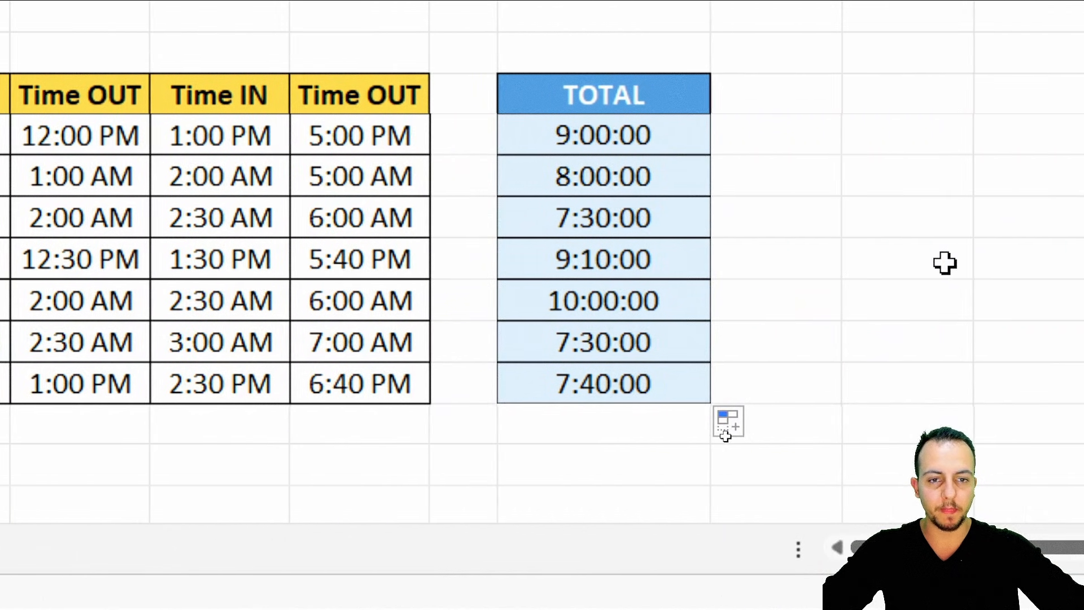